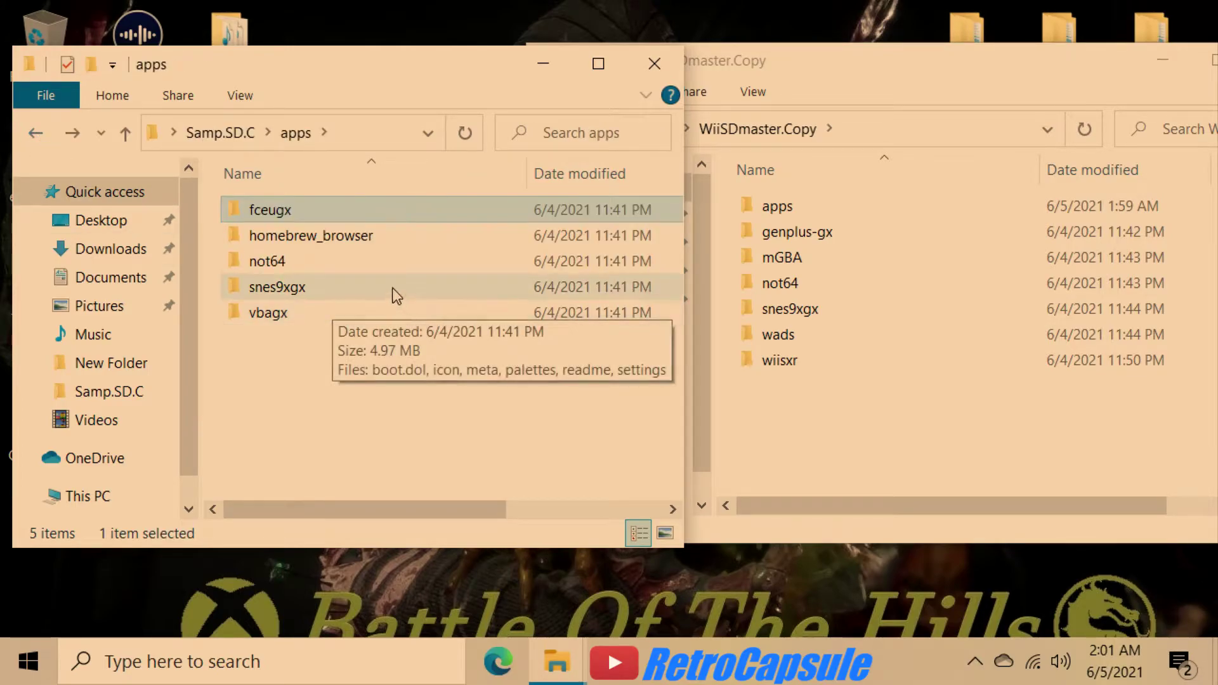
Move the genplus-gx folder from WiiSDmaster.Copy into Samp.SD.C and open it
click(44, 133)
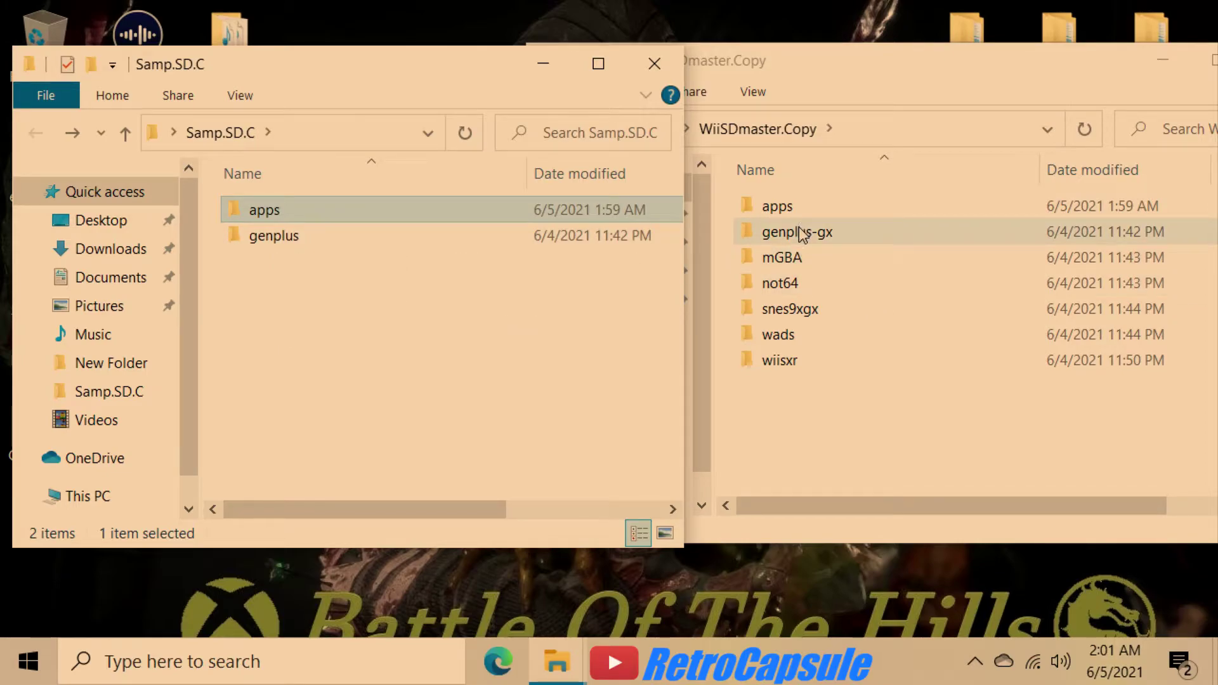
drag(798, 236, 302, 399)
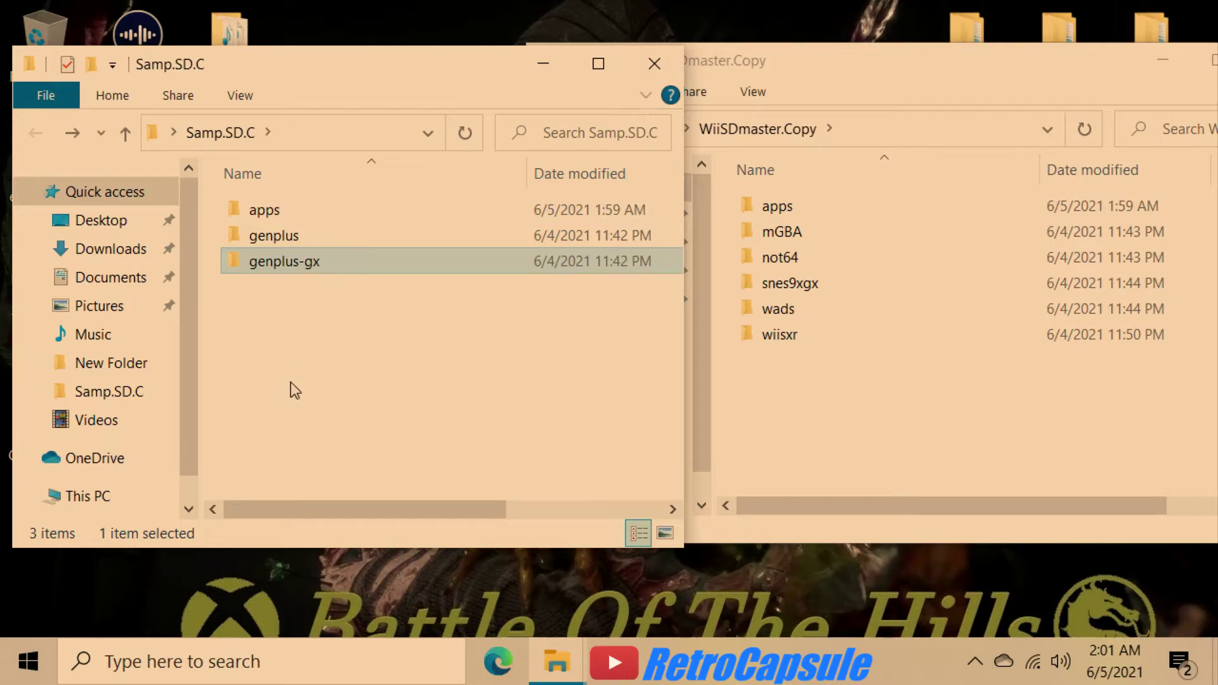
double_click(283, 264)
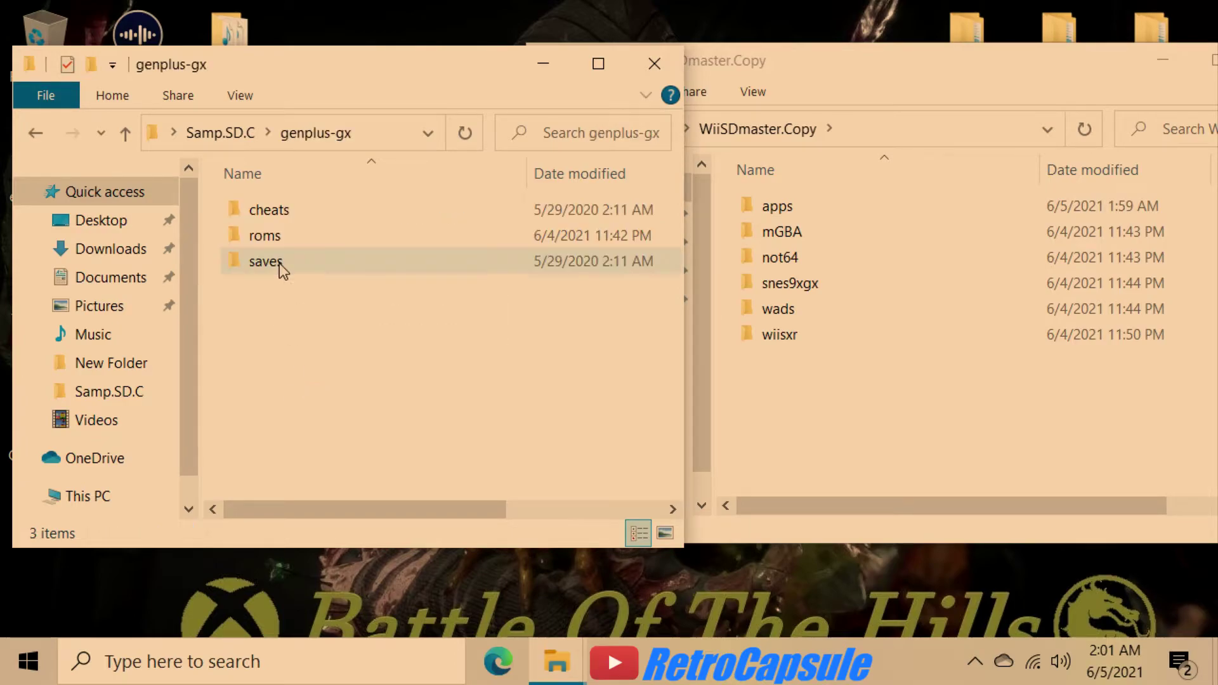
click(343, 207)
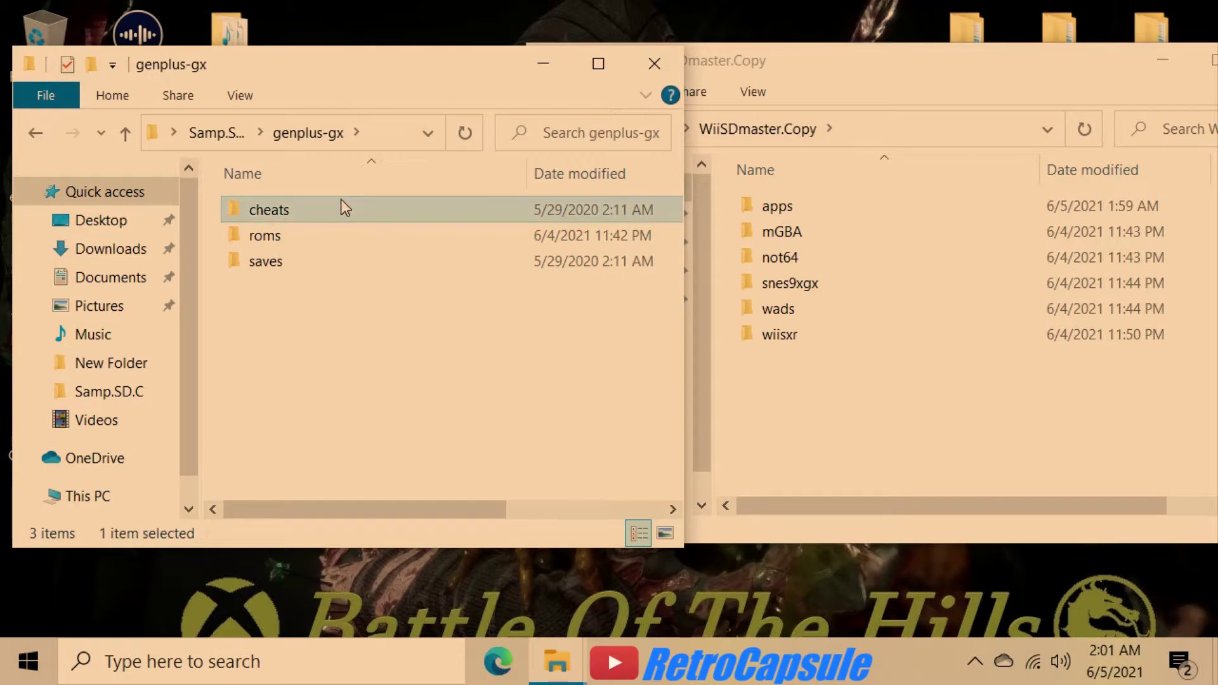
Browse the genesis ROM folder inside genplus-gx's roms
double_click(264, 235)
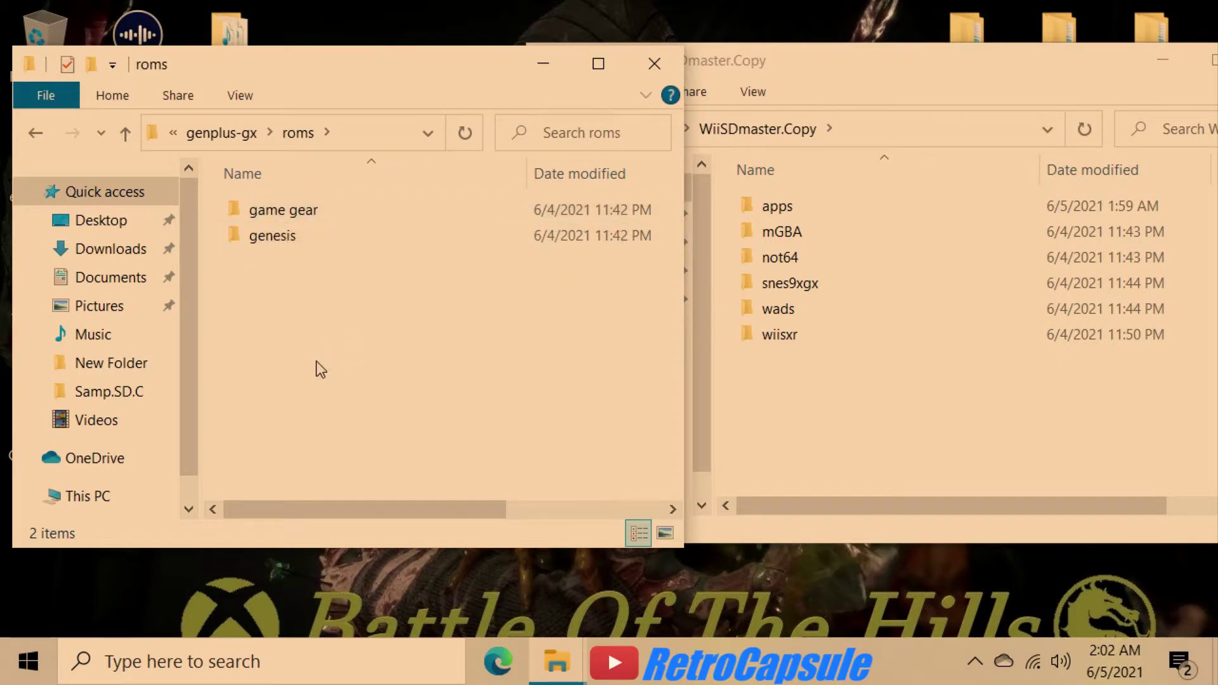
double_click(279, 240)
scroll(333, 292, down, 9)
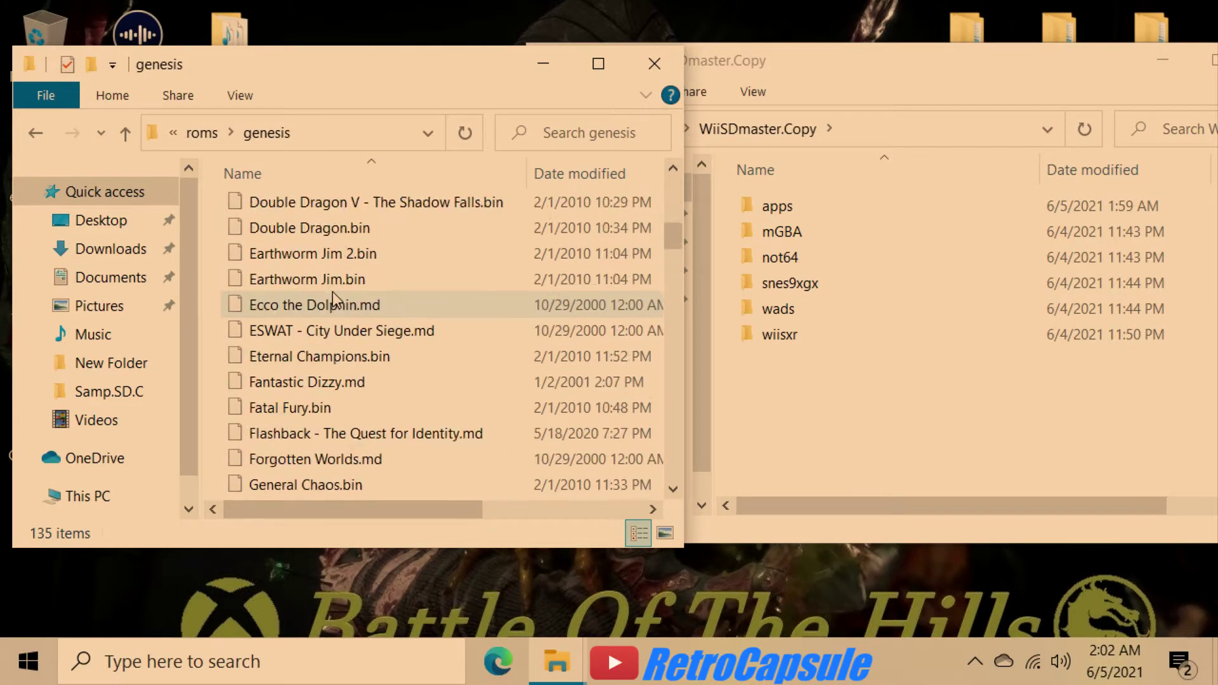
scroll(333, 292, up, 9)
click(40, 140)
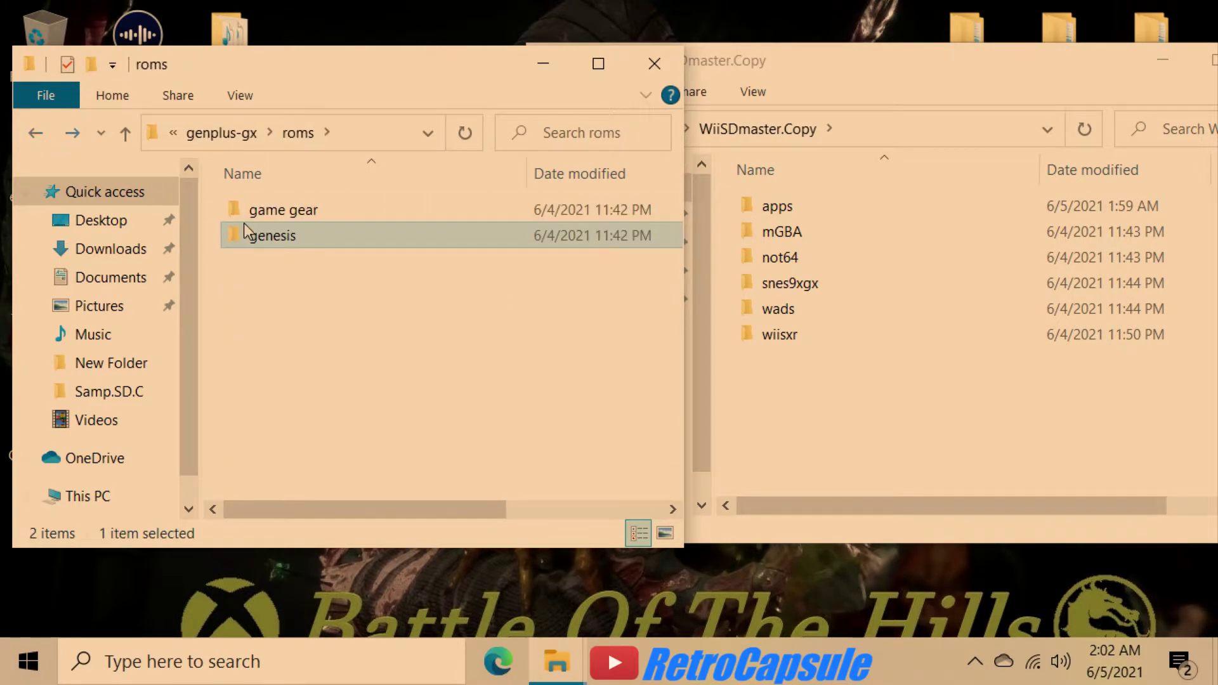
Check the game gear ROM folder, then return to the Samp.SD.C top level
double_click(332, 216)
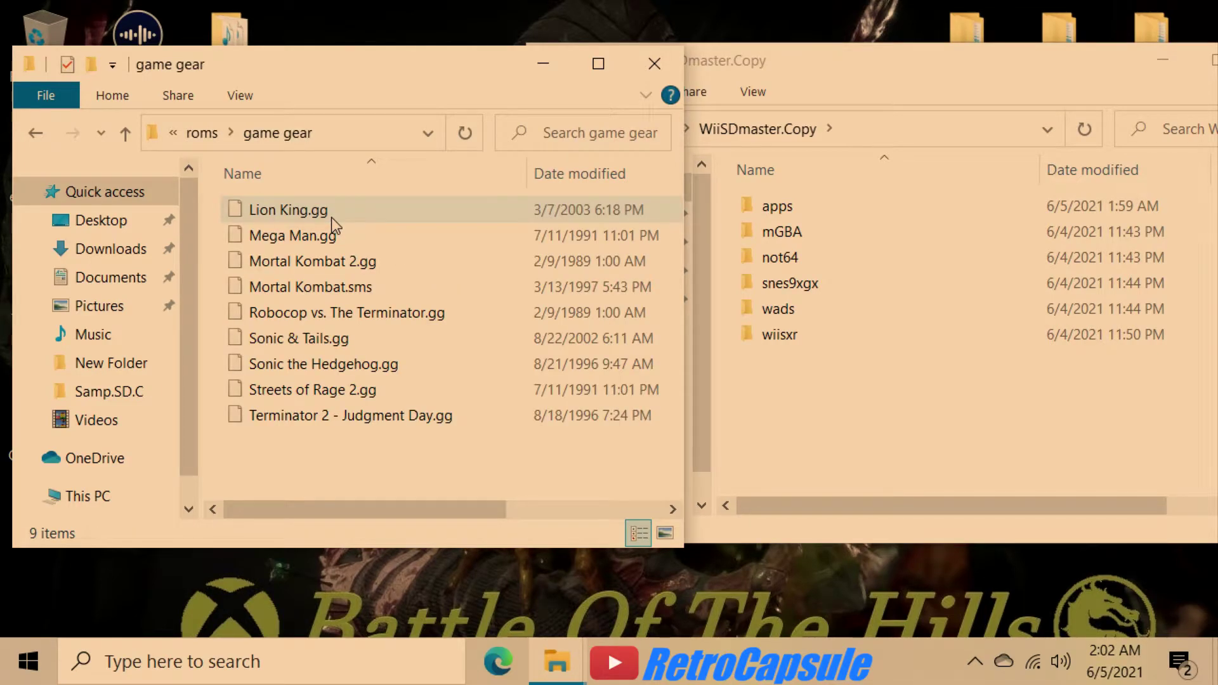
scroll(355, 324, down, 3)
scroll(355, 325, up, 3)
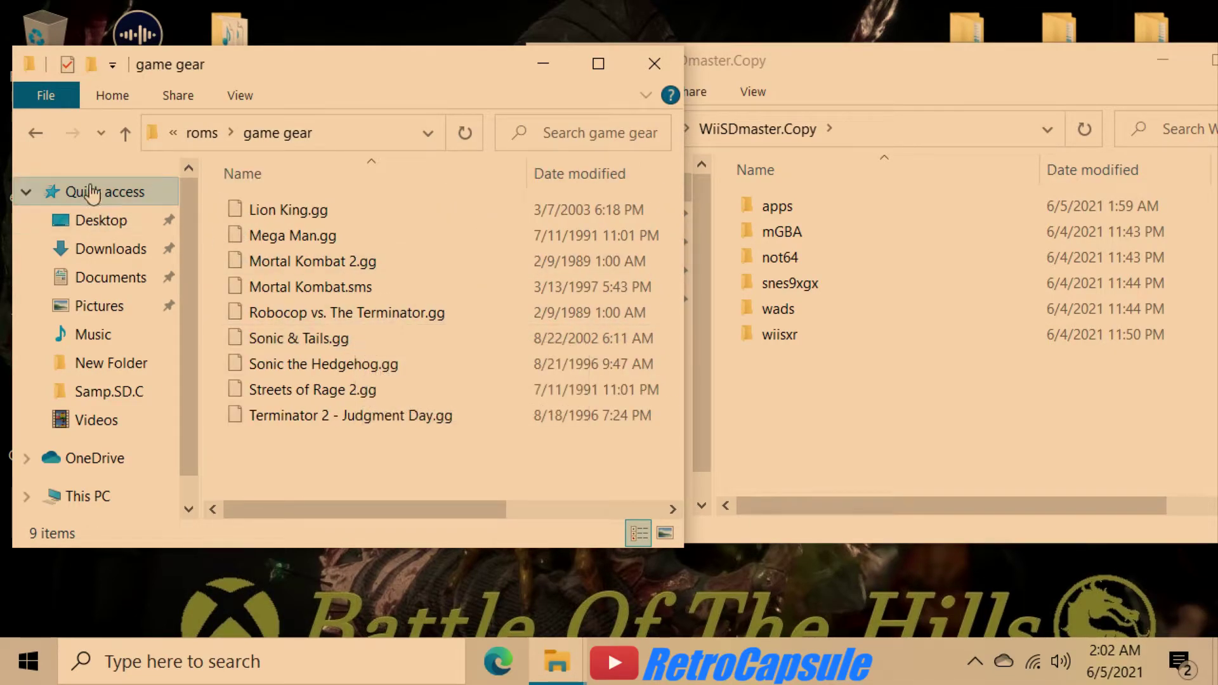
click(38, 133)
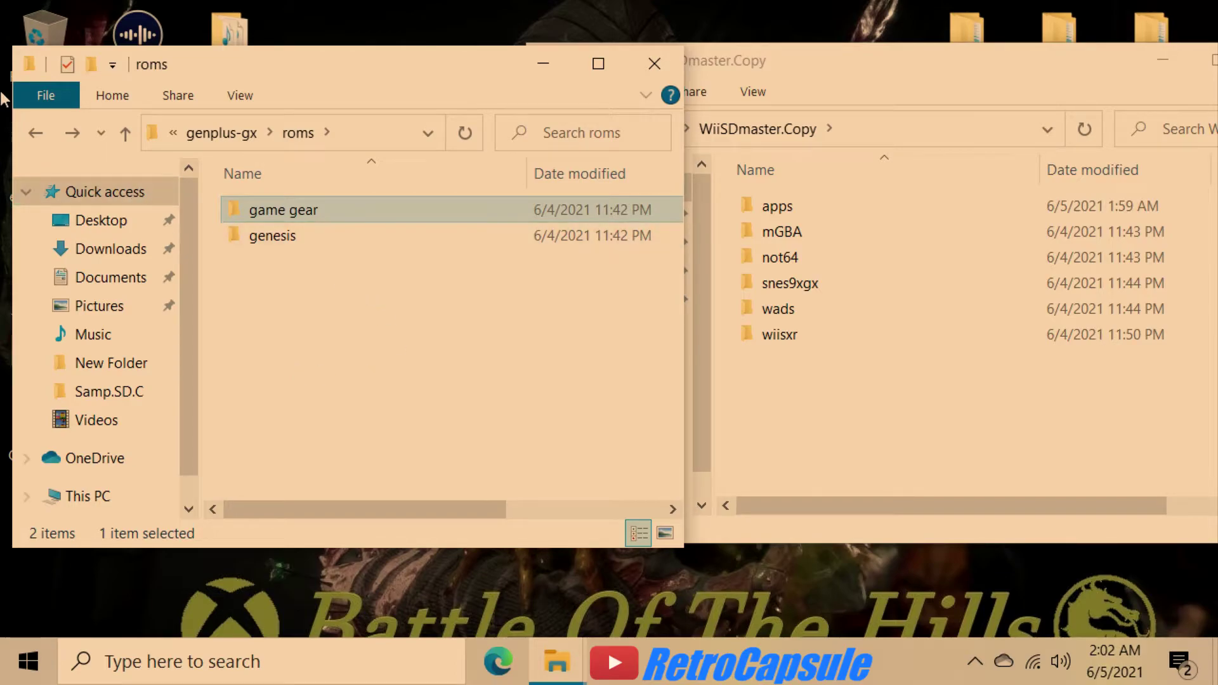
click(38, 132)
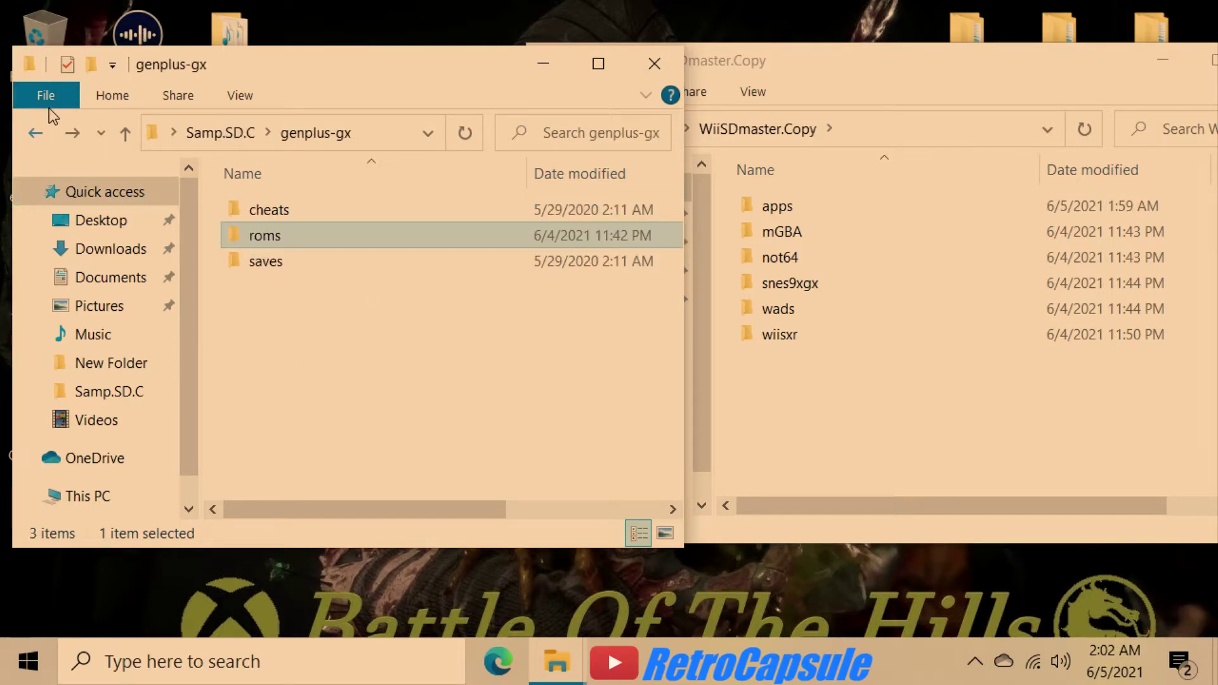
click(44, 138)
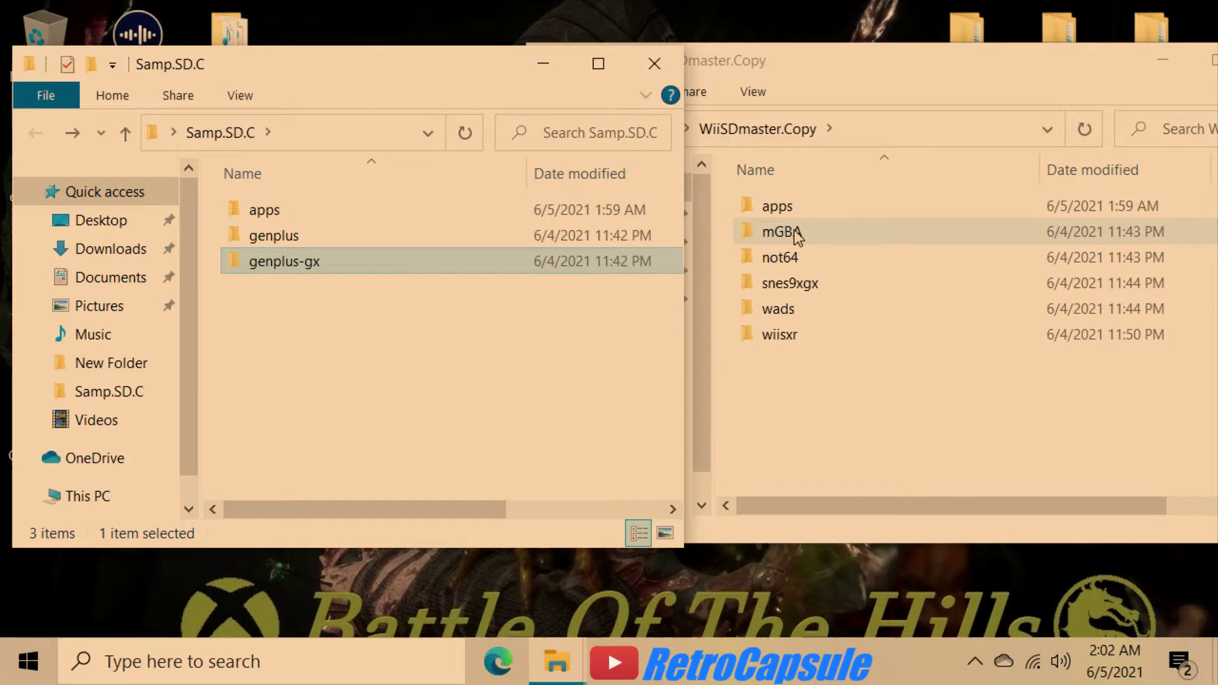
Move mGBA into Samp.SD.C, open it, and delete an accidental New folder
drag(794, 231, 344, 418)
double_click(252, 293)
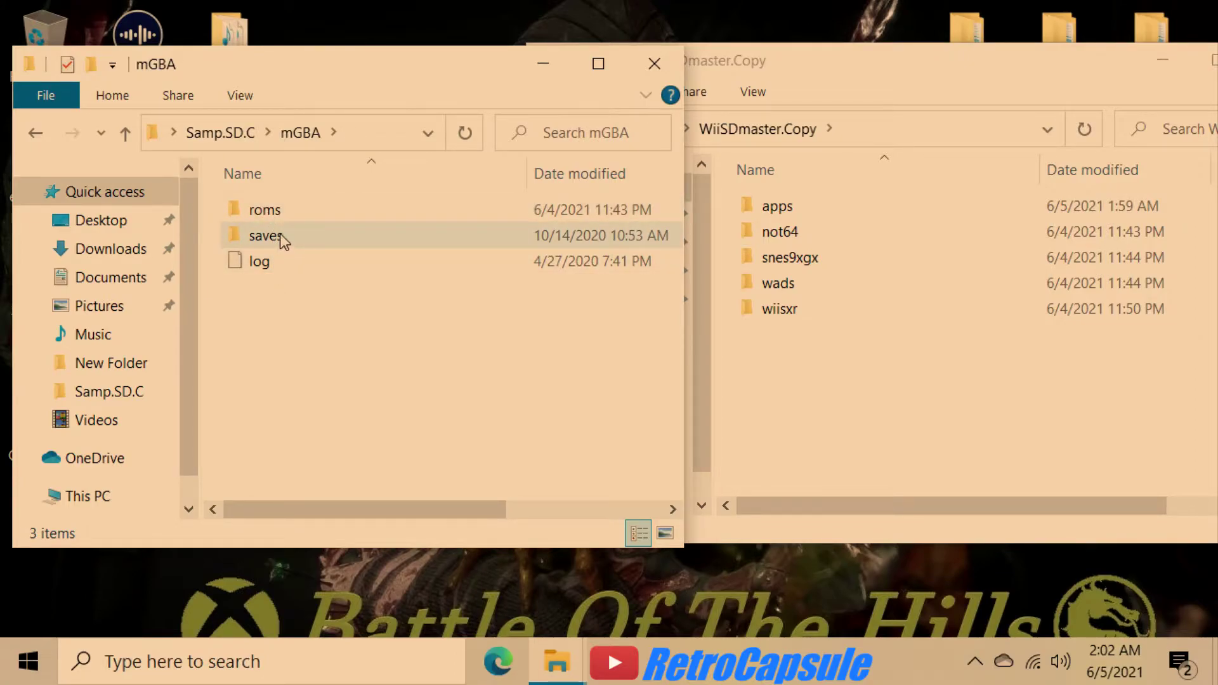
mouse_move(280, 234)
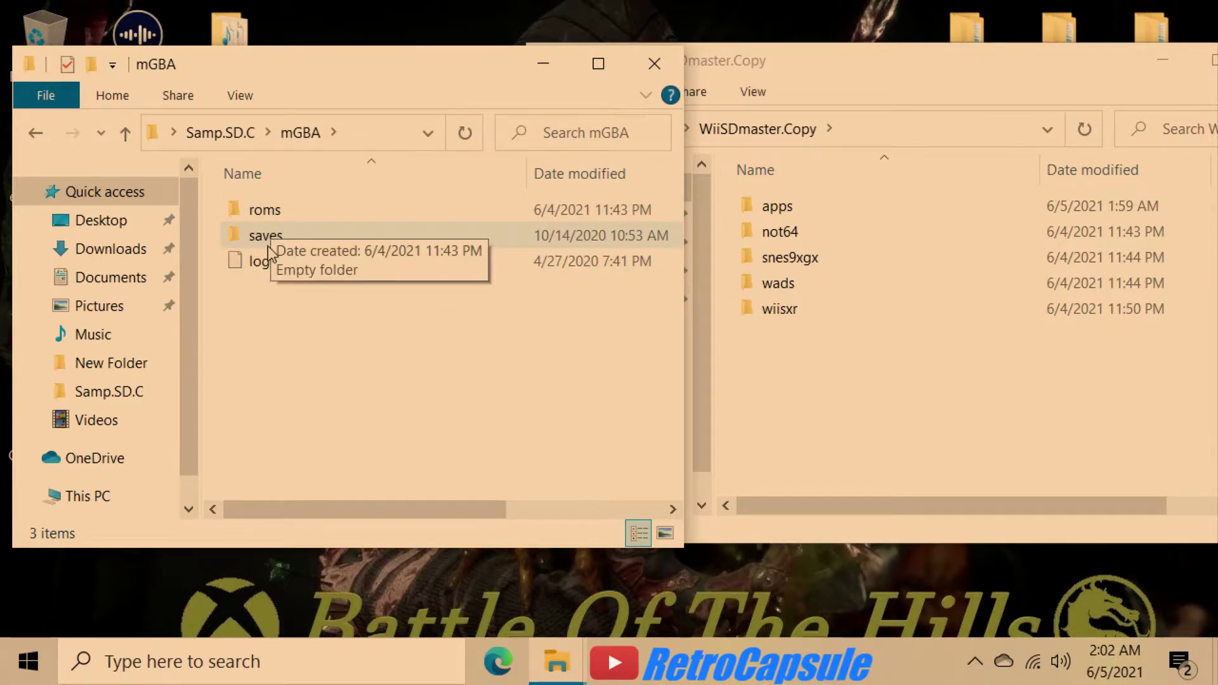
click(91, 65)
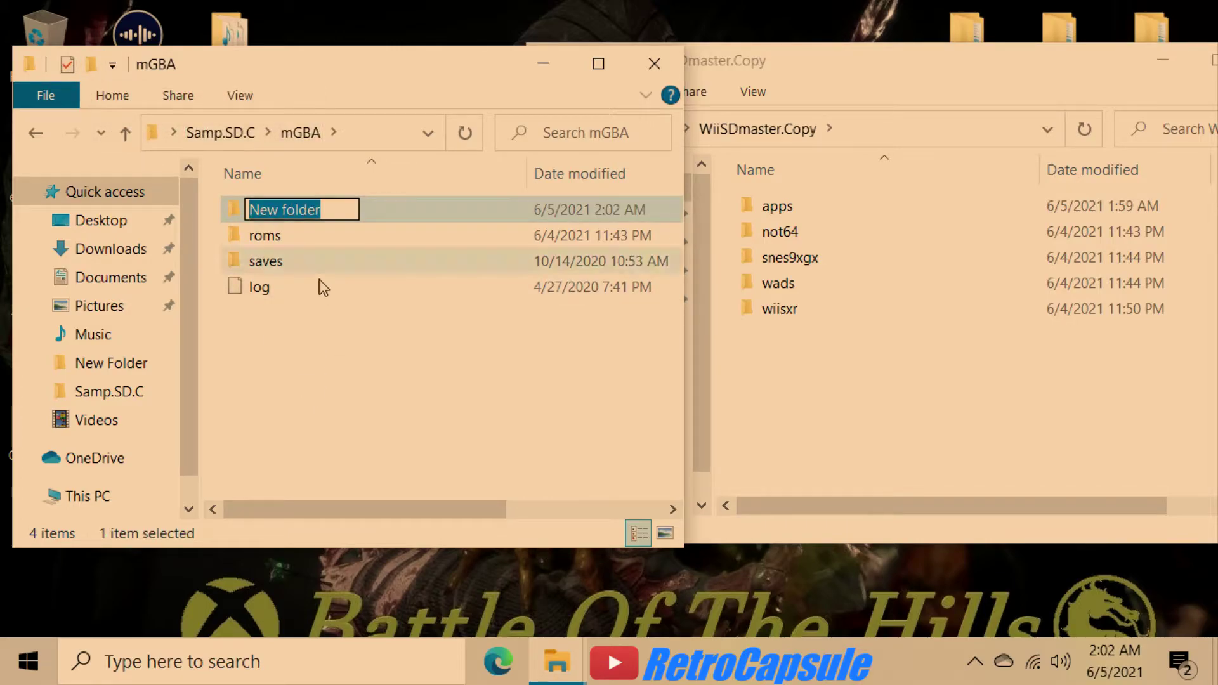
click(337, 427)
right_click(301, 219)
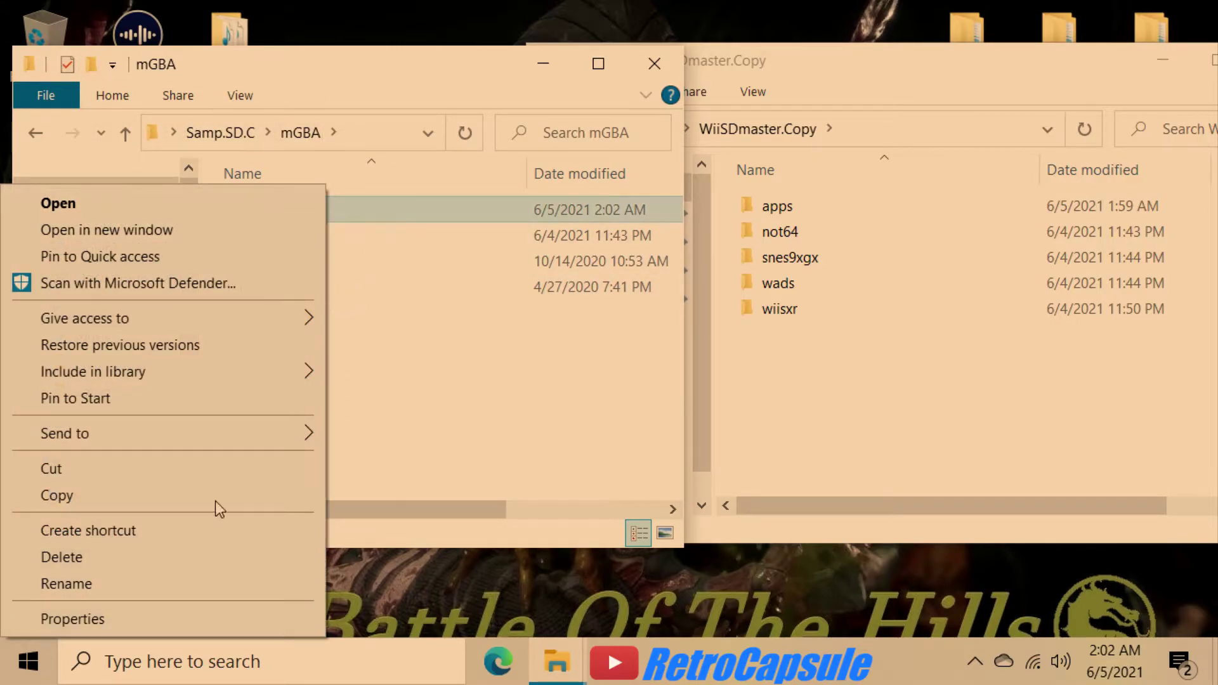
click(99, 558)
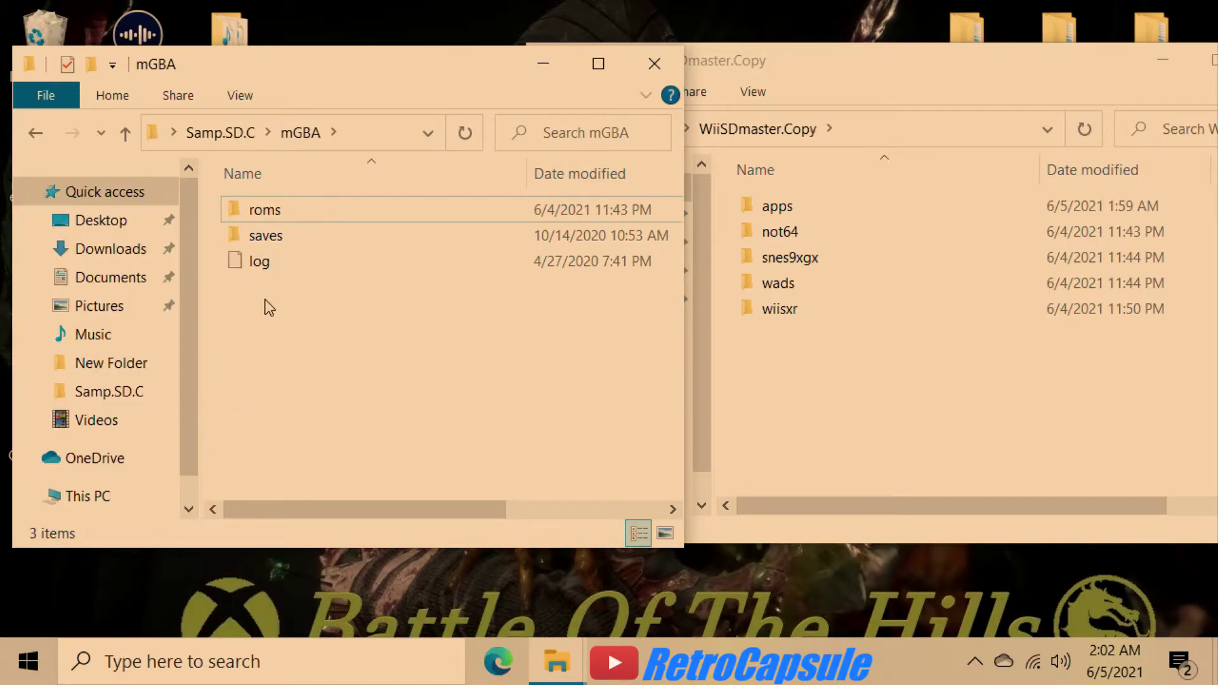
Open the Advance Wars folder inside mGBA's roms
double_click(273, 209)
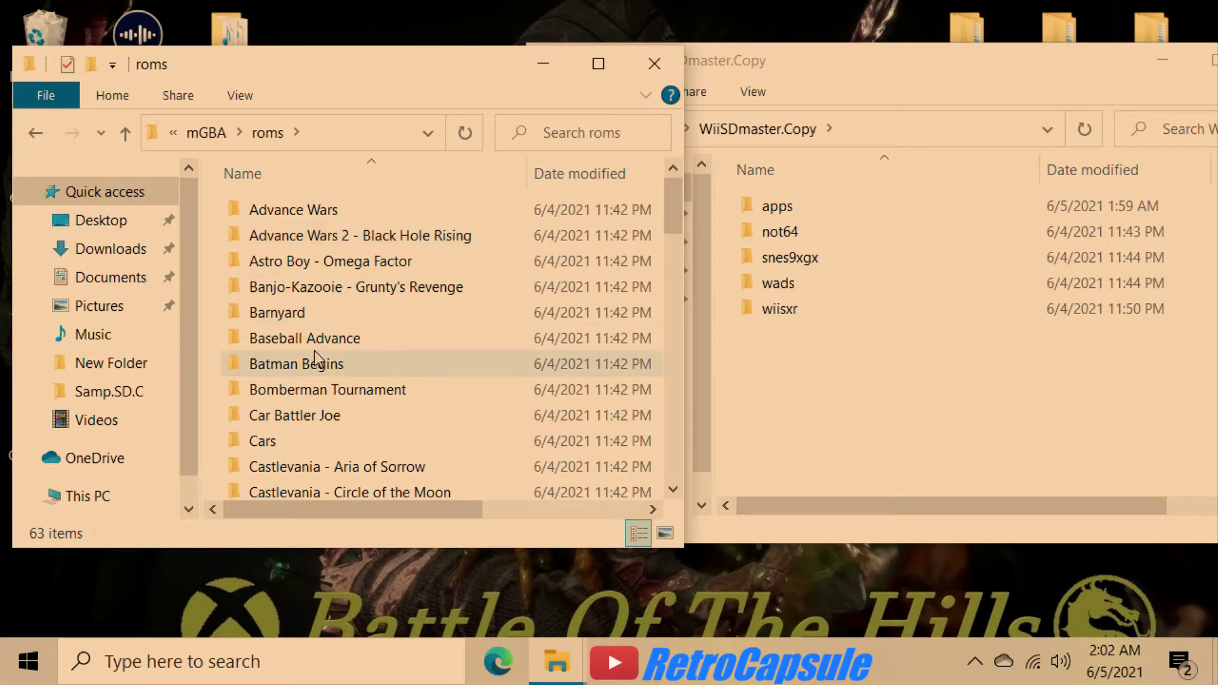
double_click(317, 210)
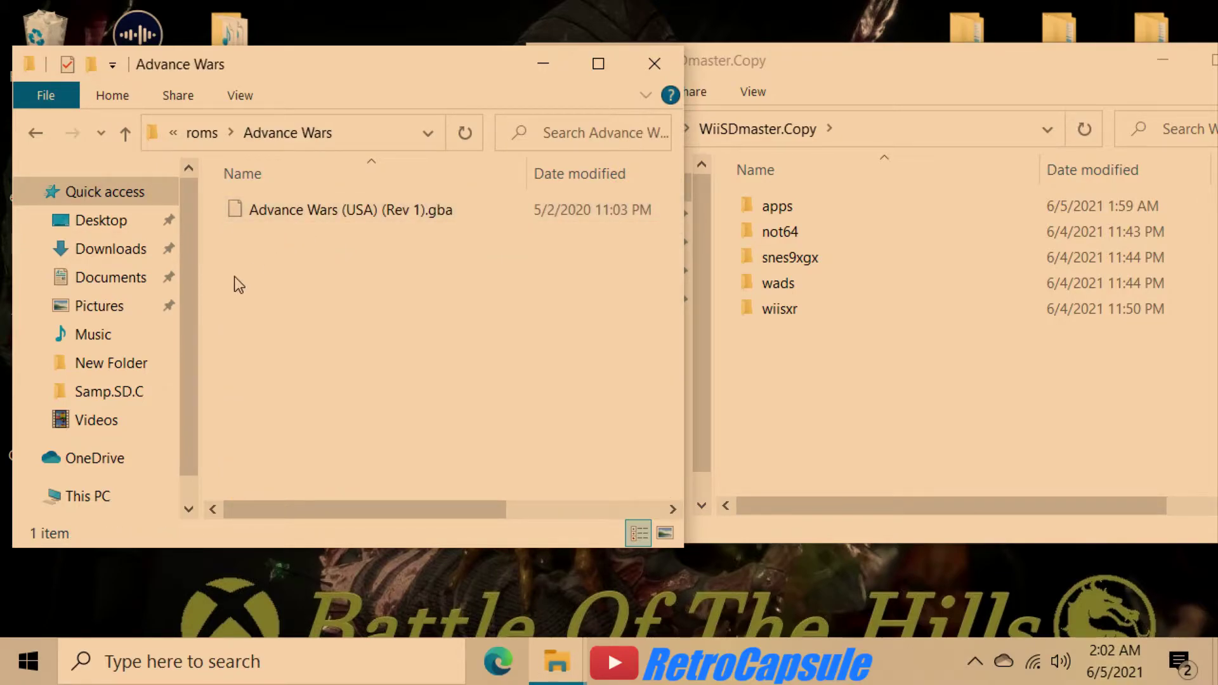
click(35, 133)
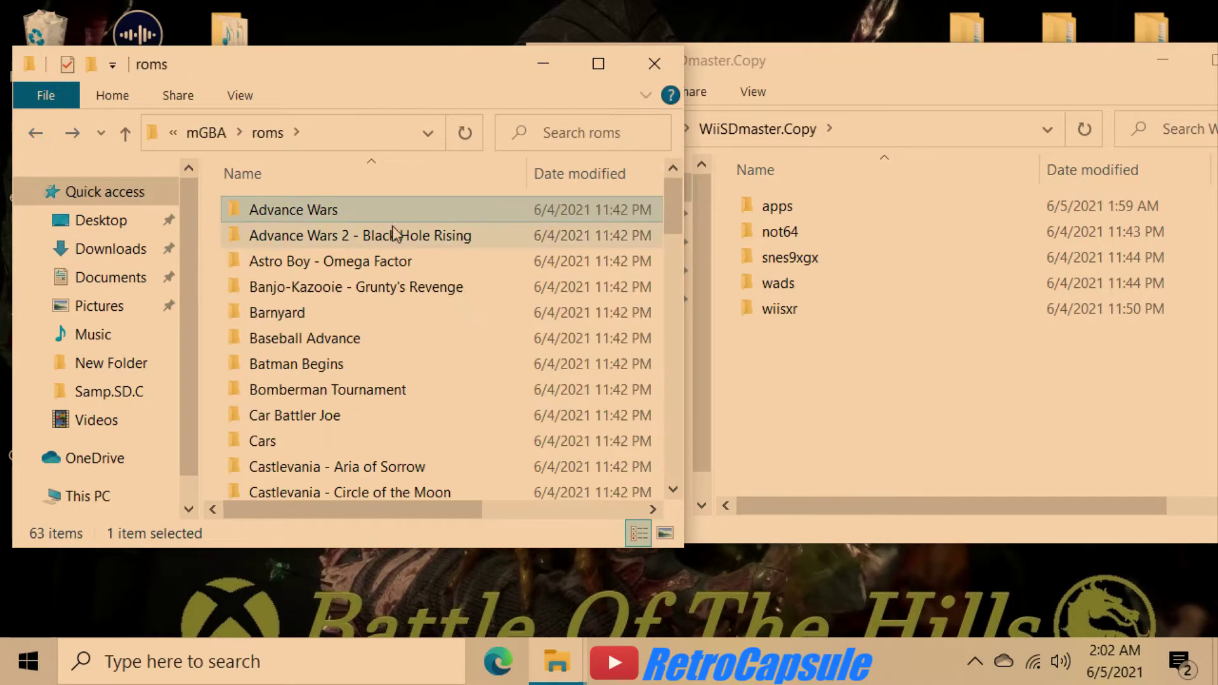
double_click(307, 216)
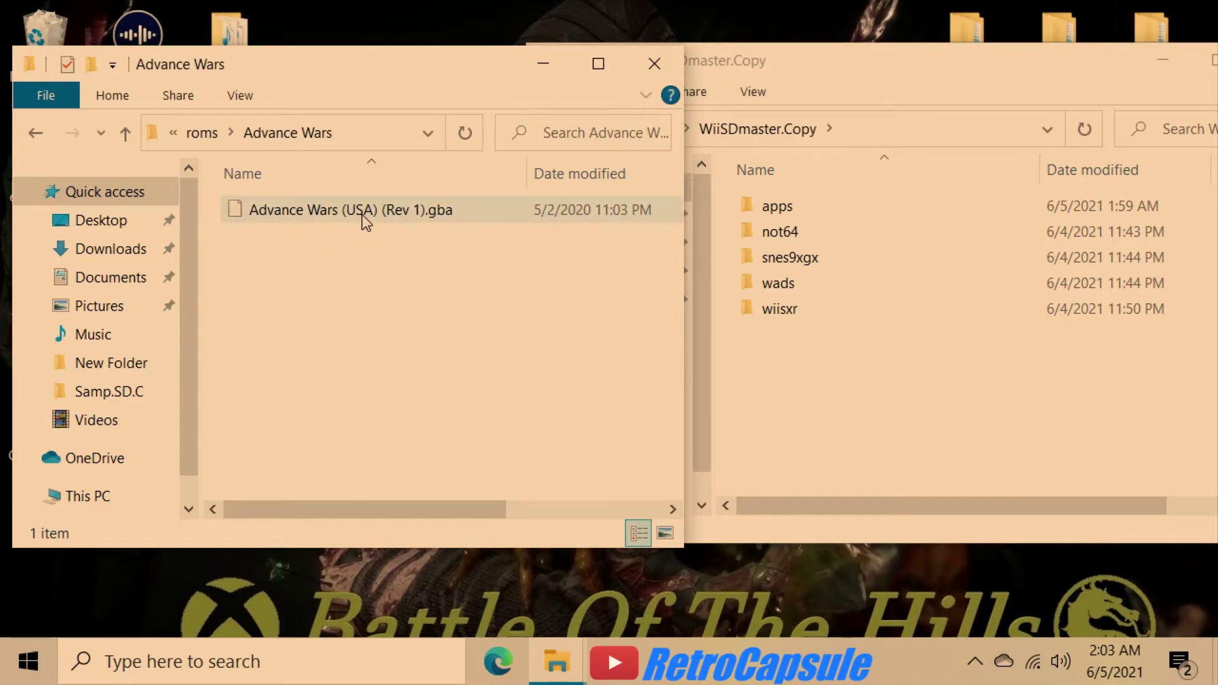
Rename the Advance Wars ROM to Advance Wars.gba, removing the (USA) tag
right_click(382, 198)
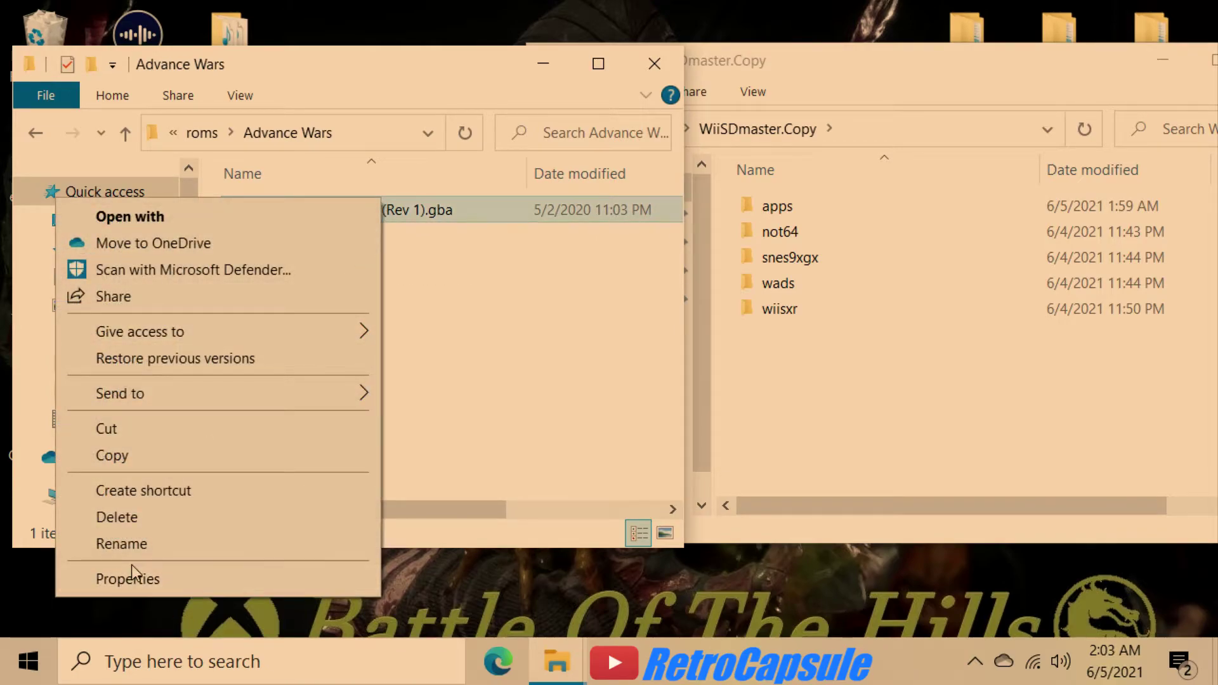
click(136, 553)
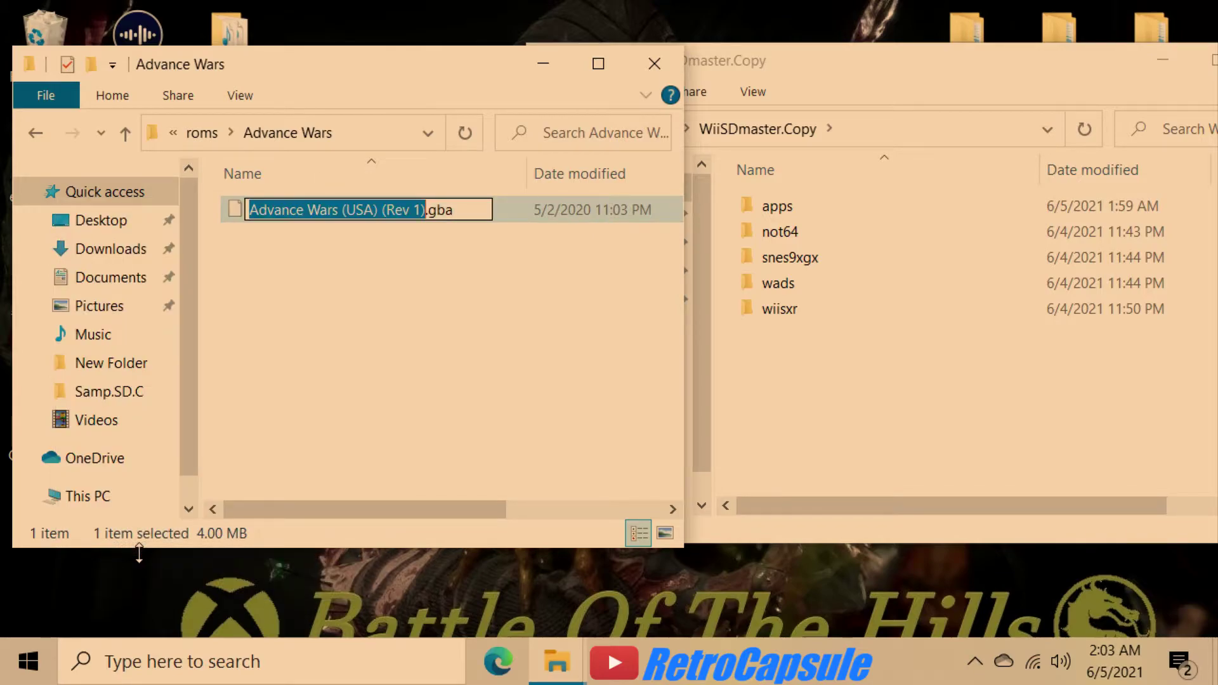
key(Right)
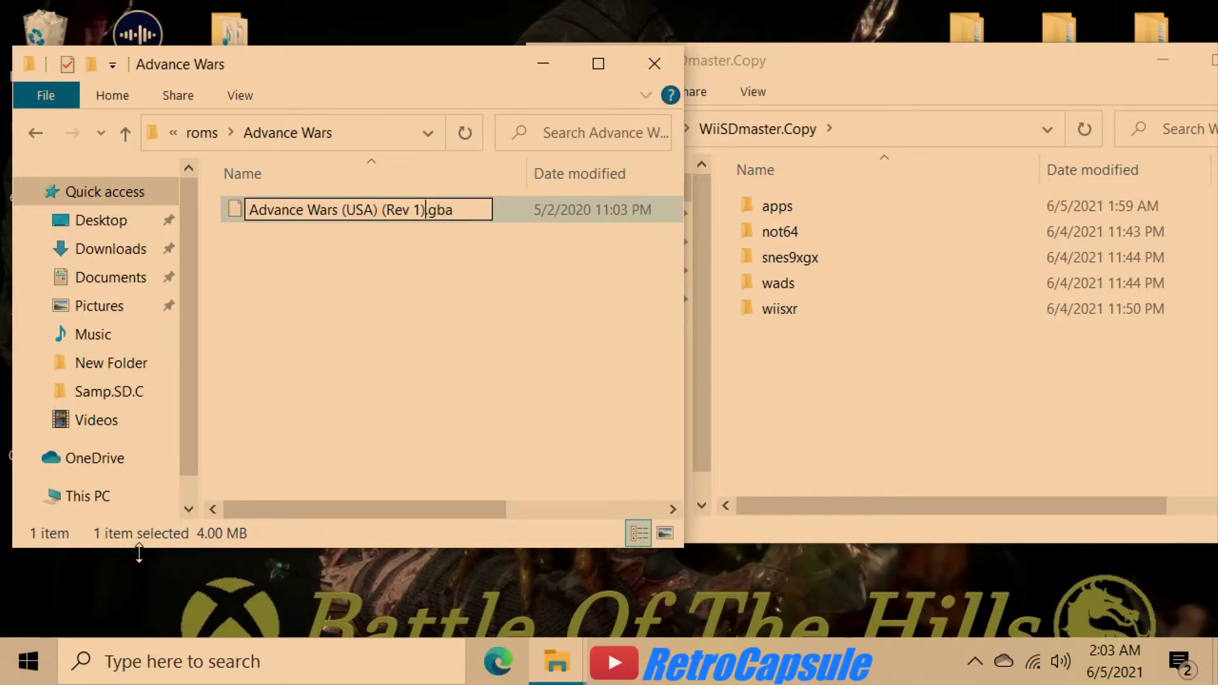
key(BackSpace)
key(BackSpace)
key(BackSpace)
key(BackSpace)
key(BackSpace)
key(BackSpace)
key(BackSpace)
key(BackSpace)
key(BackSpace)
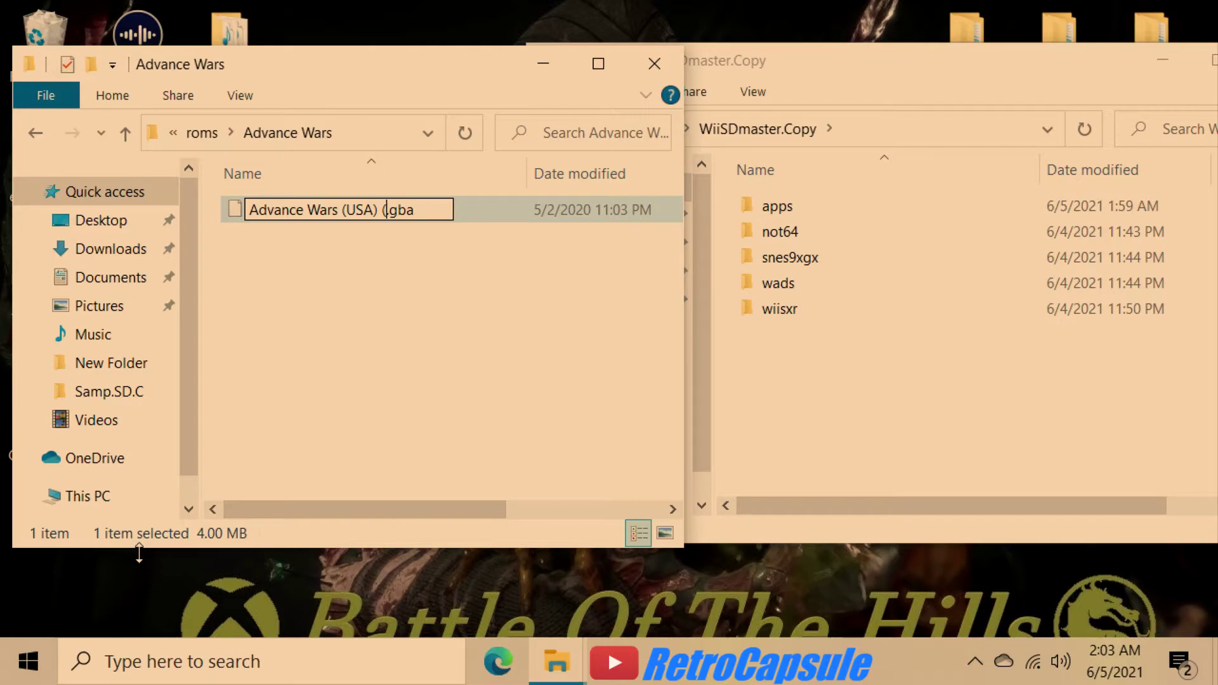
key(BackSpace)
key(BackSpace)
key(BackSpace)
key(BackSpace)
key(BackSpace)
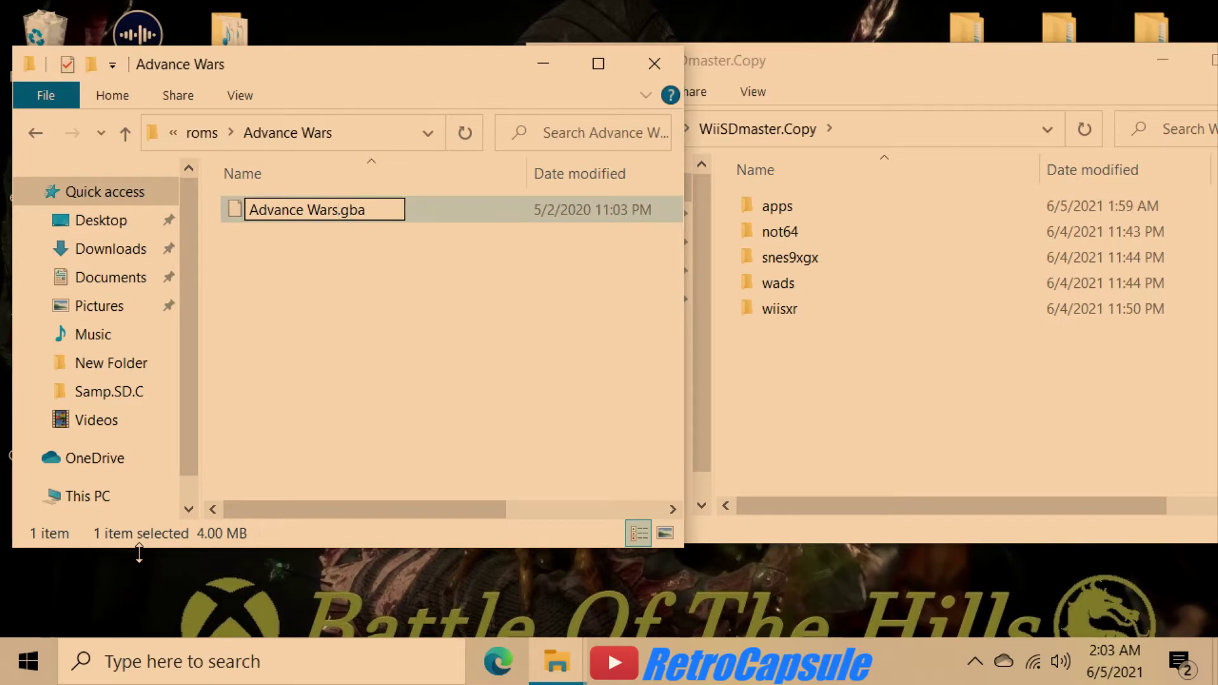
key(Return)
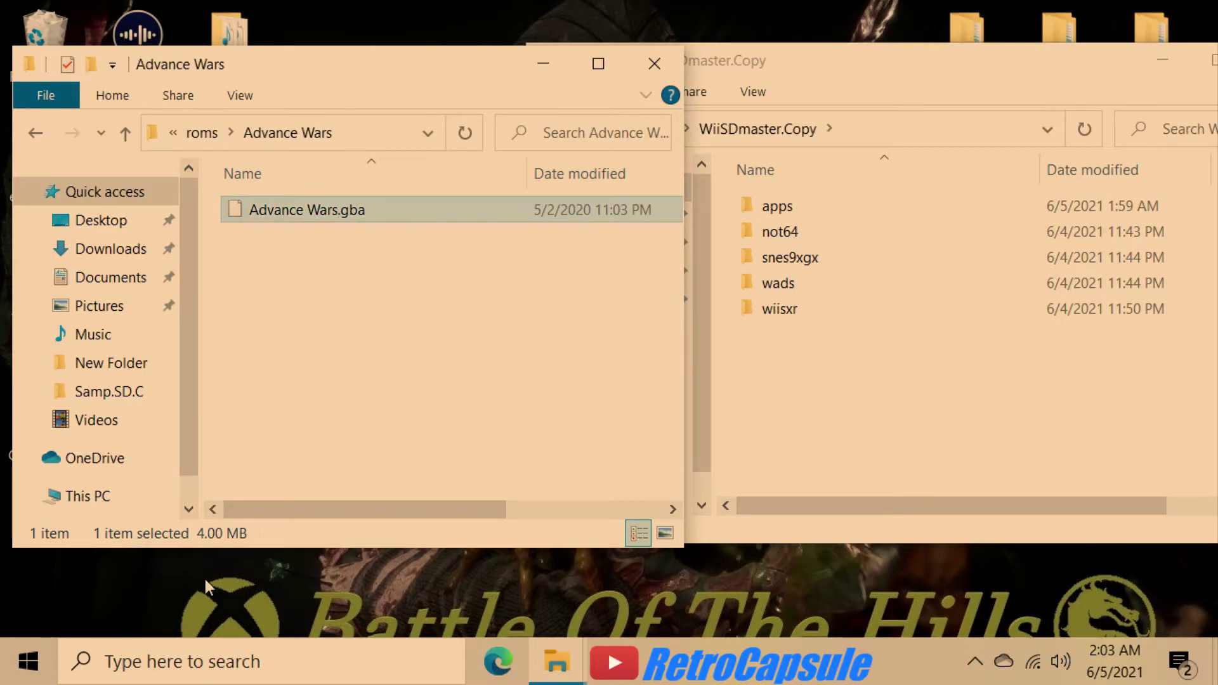
click(326, 329)
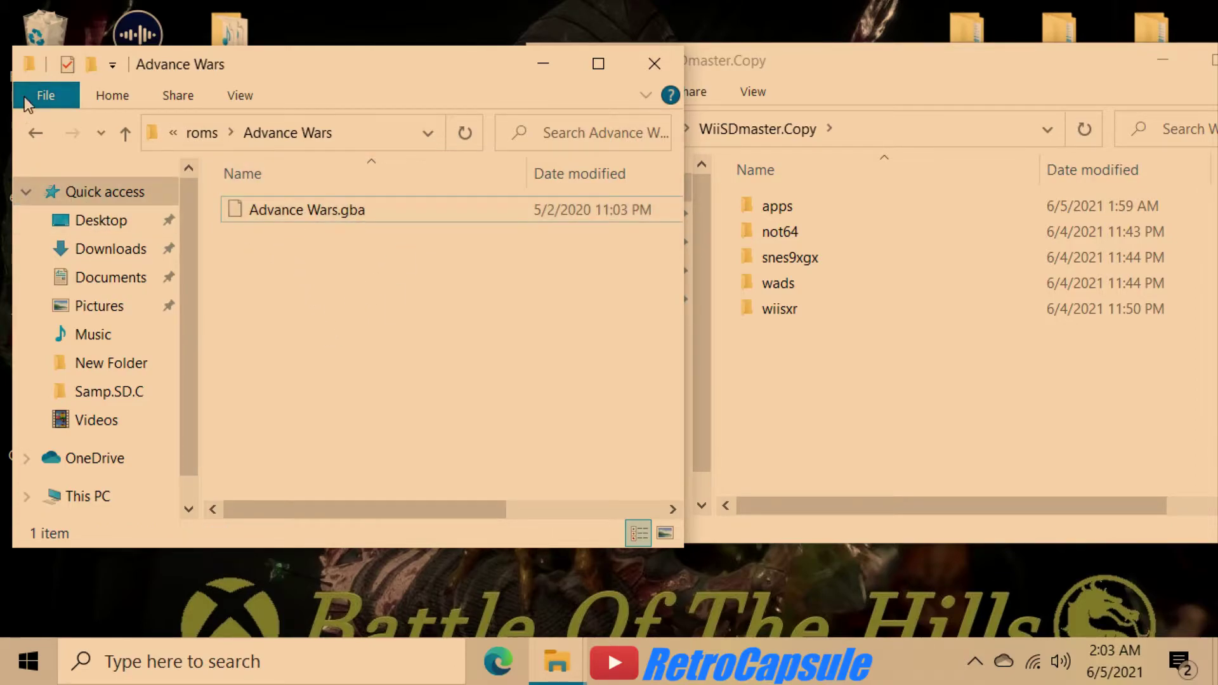
Check the Barnyard ROM folder in mGBA's roms, then go back up to Samp.SD.C
click(41, 134)
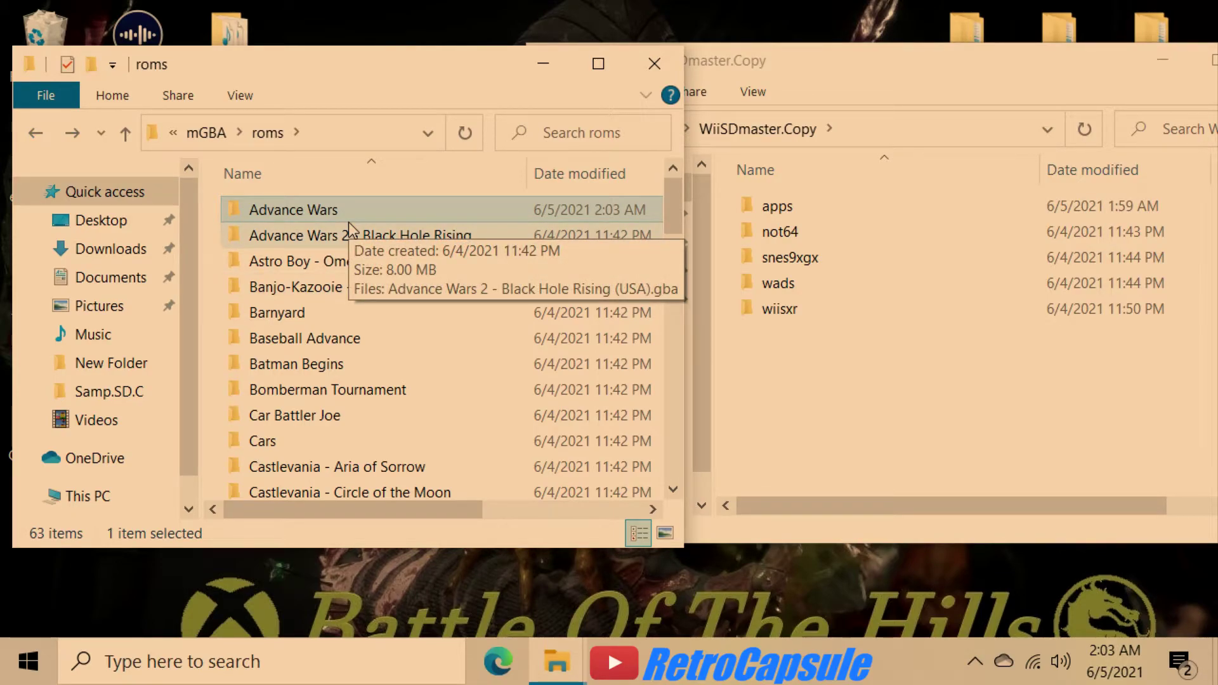
click(302, 311)
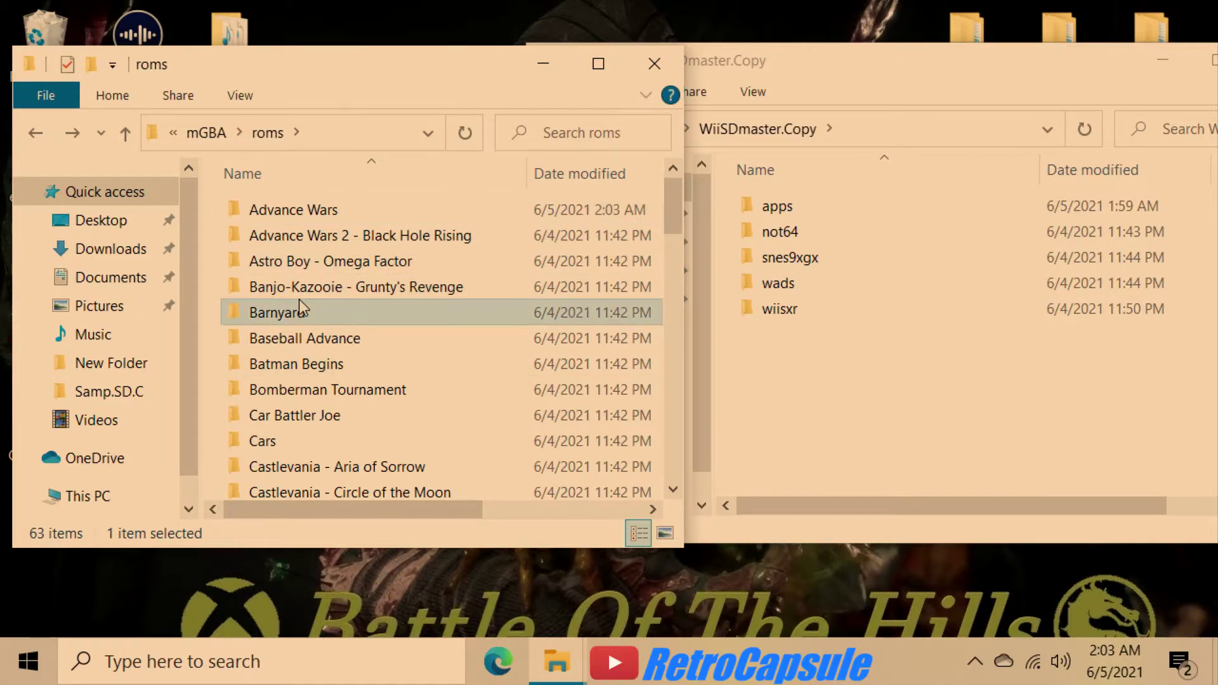
double_click(300, 305)
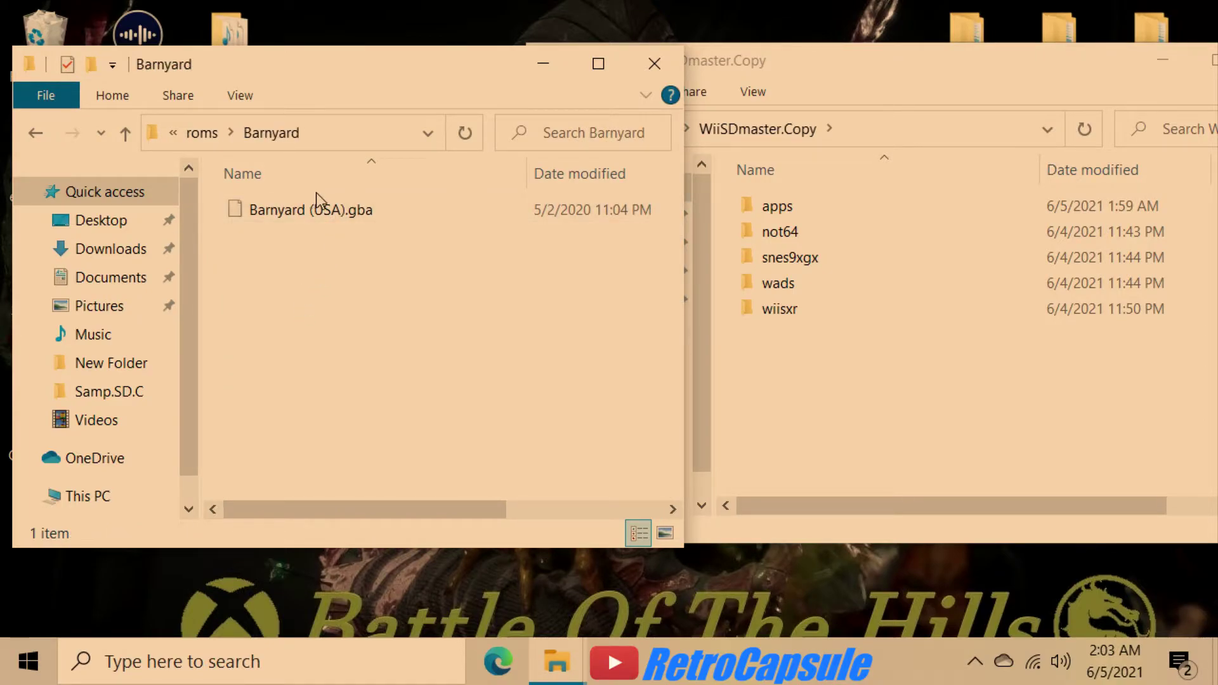
click(36, 134)
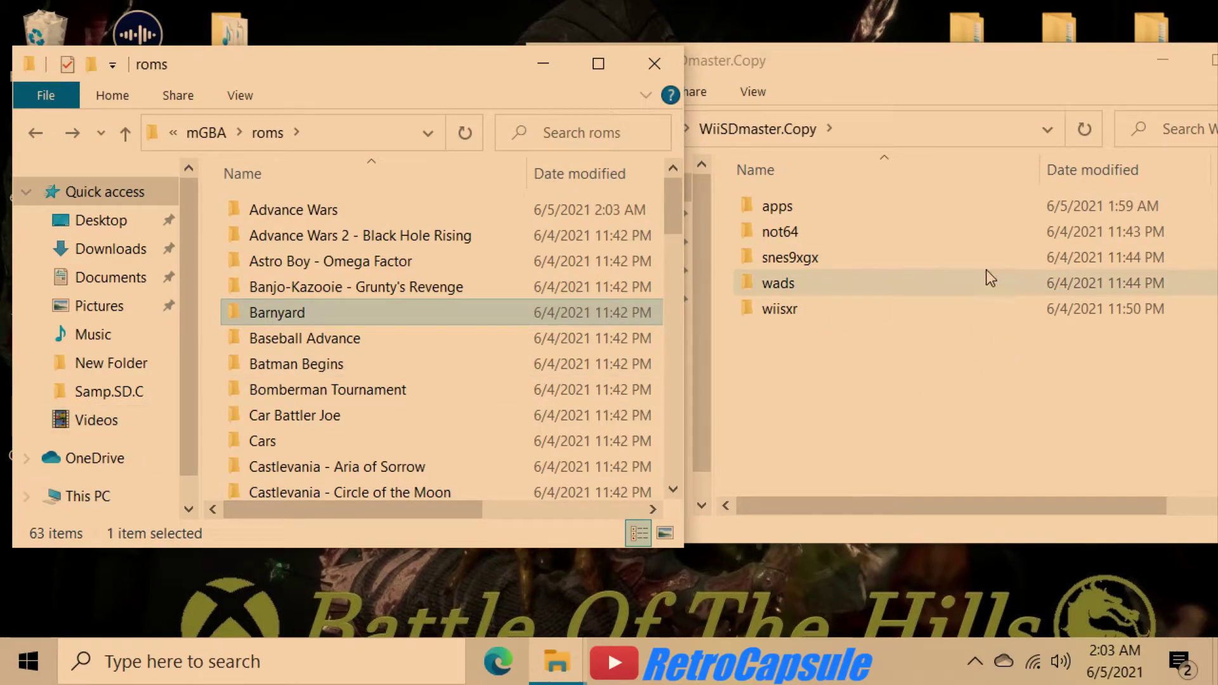
click(35, 133)
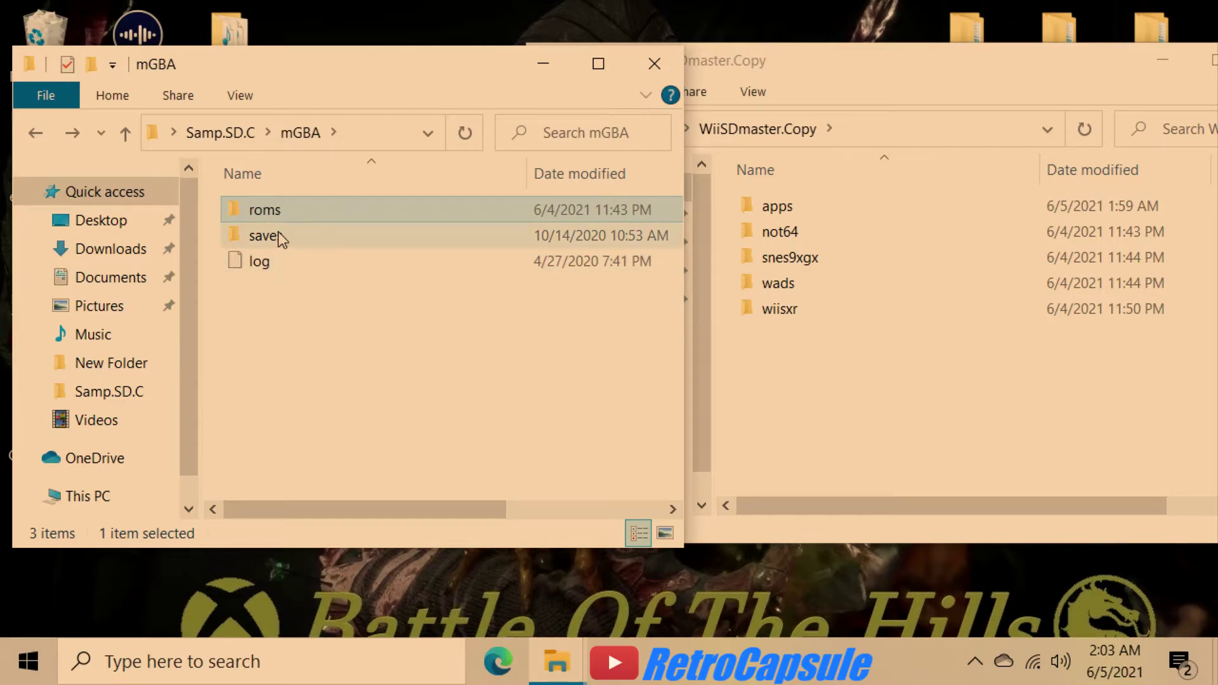
click(31, 130)
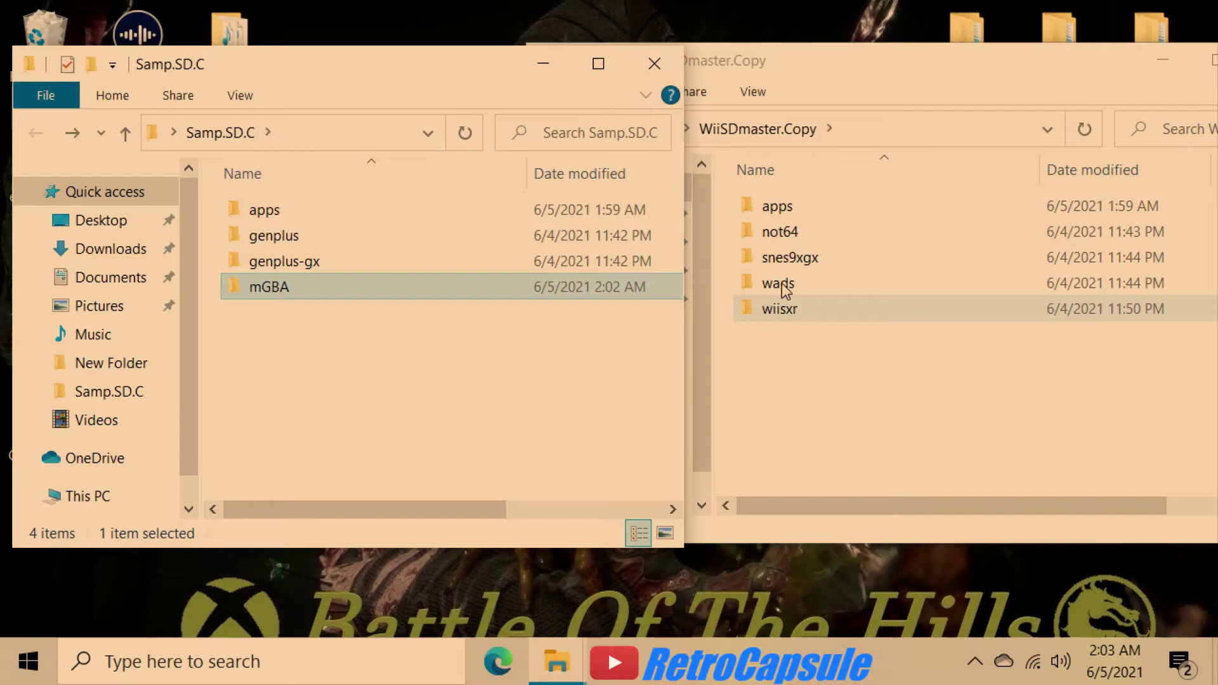
Move not64 from WiiSDmaster.Copy into Samp.SD.C and verify its contents
double_click(798, 238)
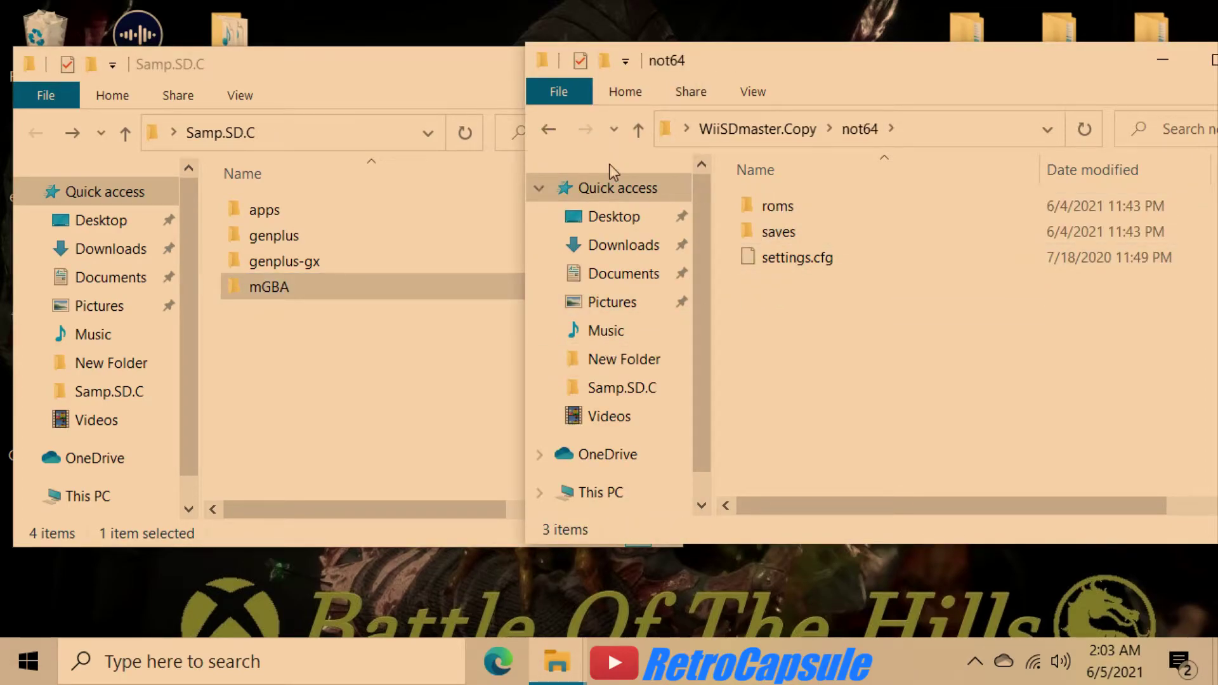
click(550, 130)
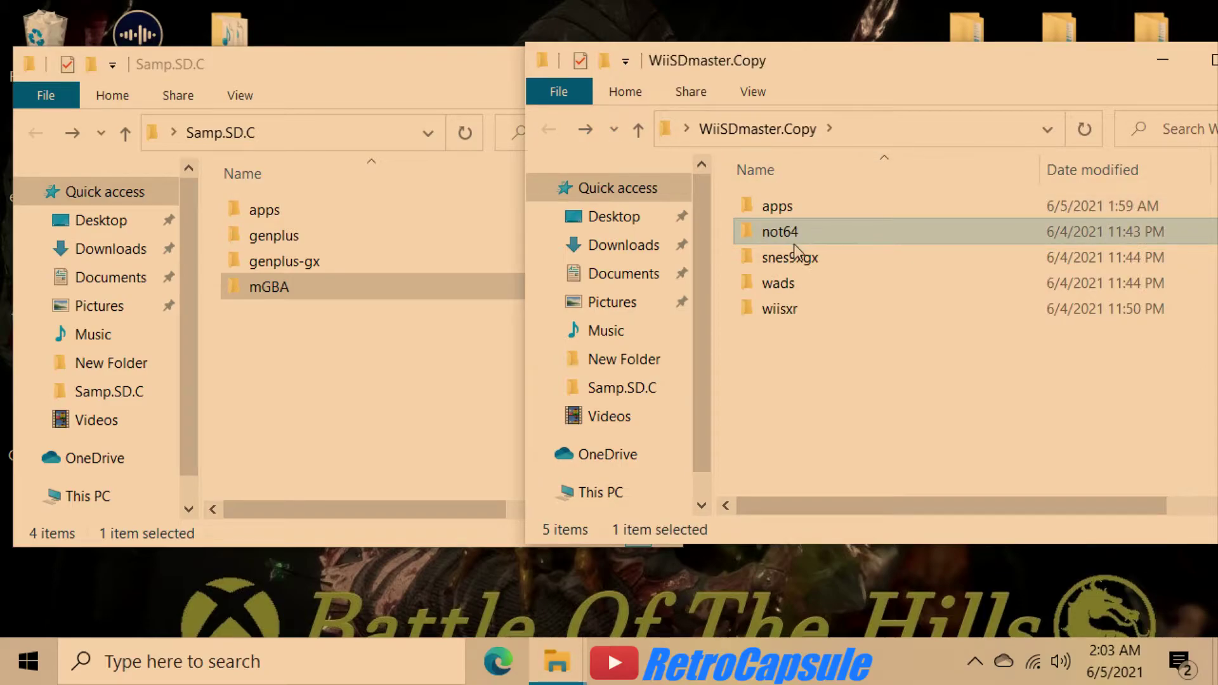
drag(782, 234, 383, 443)
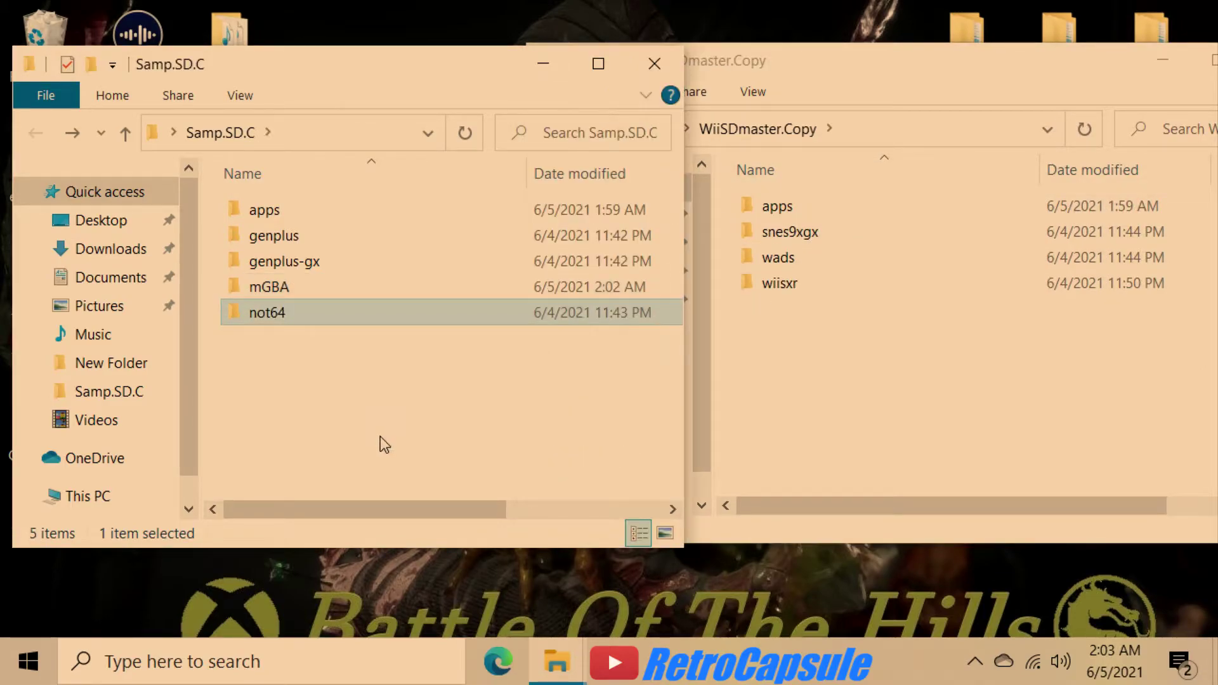
double_click(276, 321)
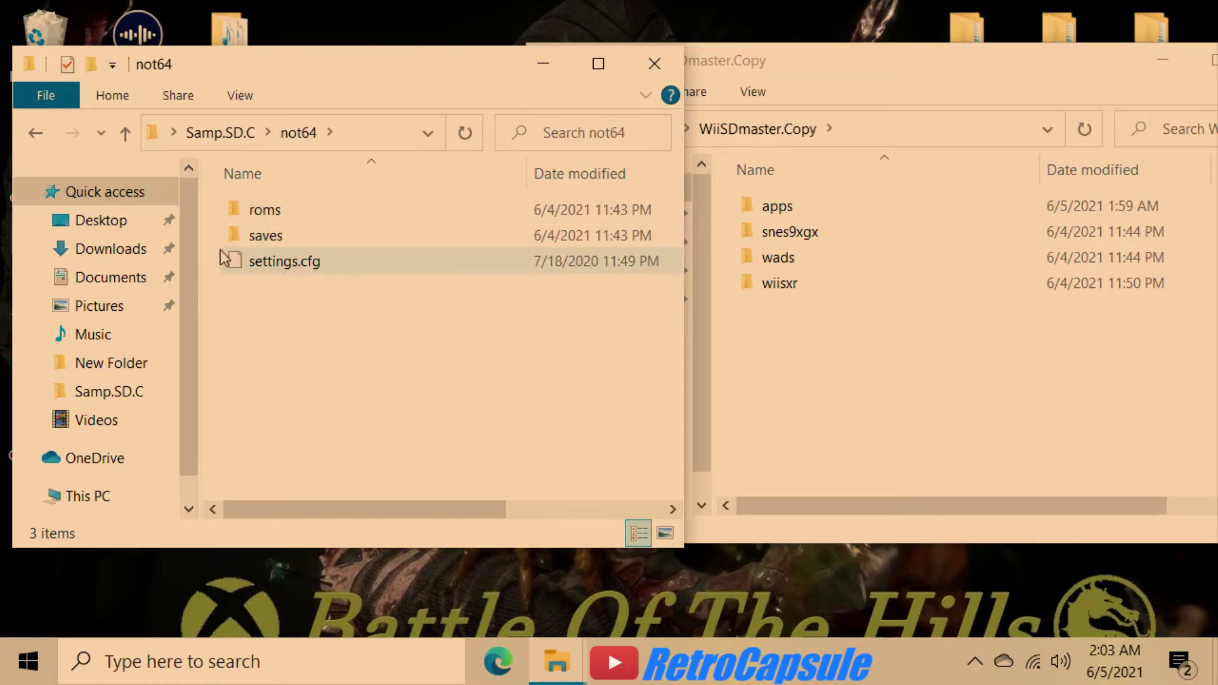
click(35, 132)
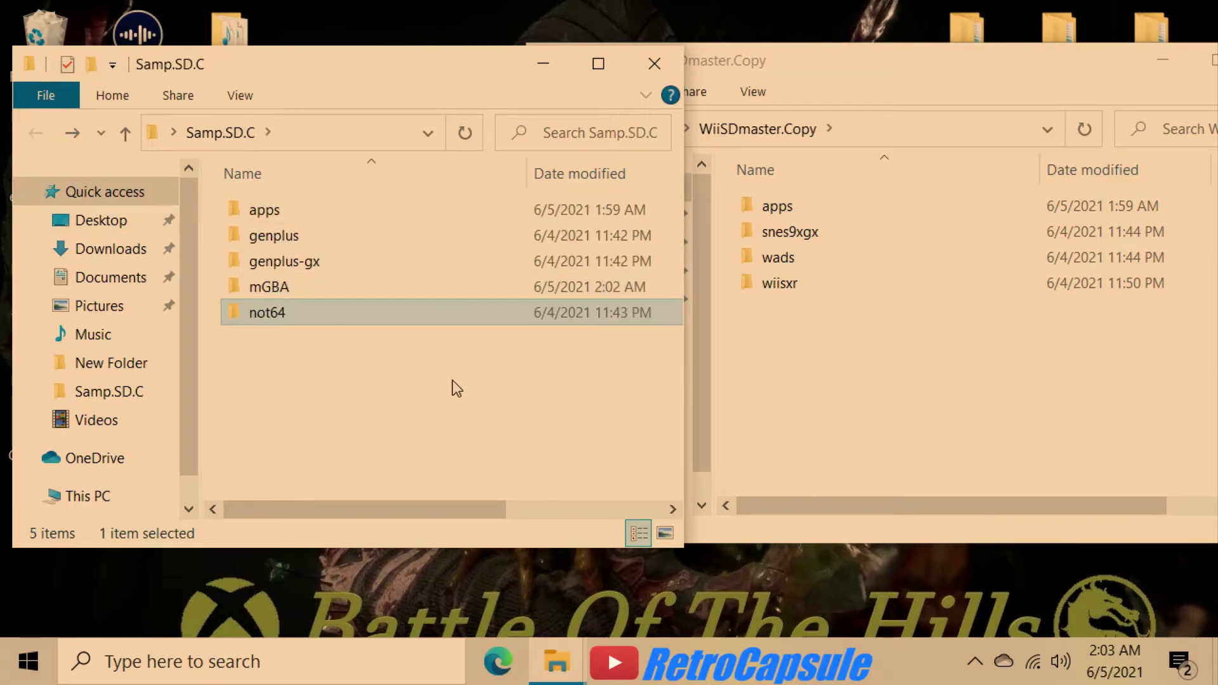
Move snes9xgx into Samp.SD.C and open its 2020 Super Baseball ROM folder
drag(810, 233, 468, 484)
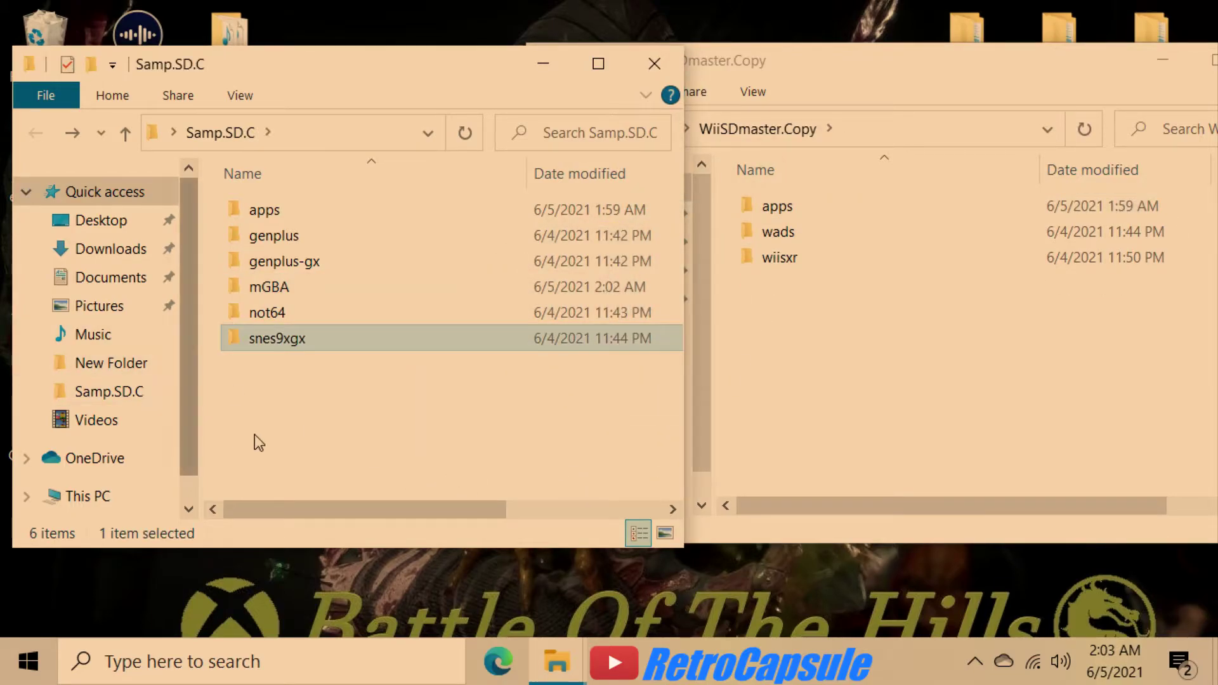
double_click(298, 340)
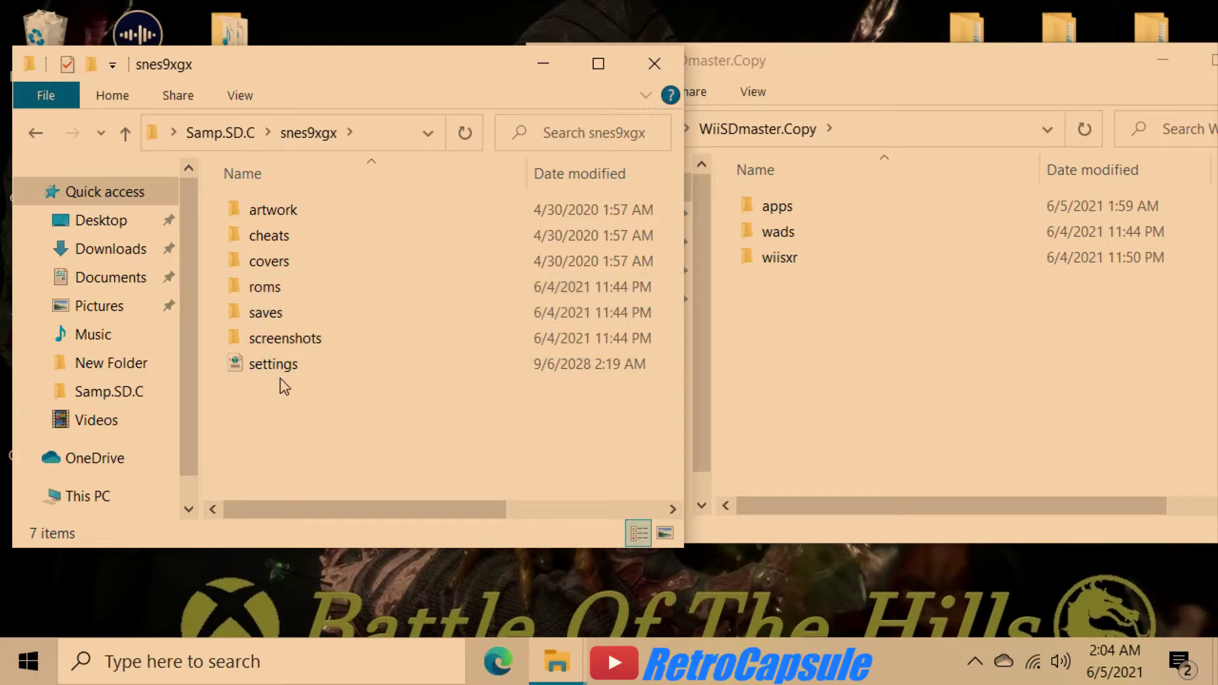
double_click(289, 290)
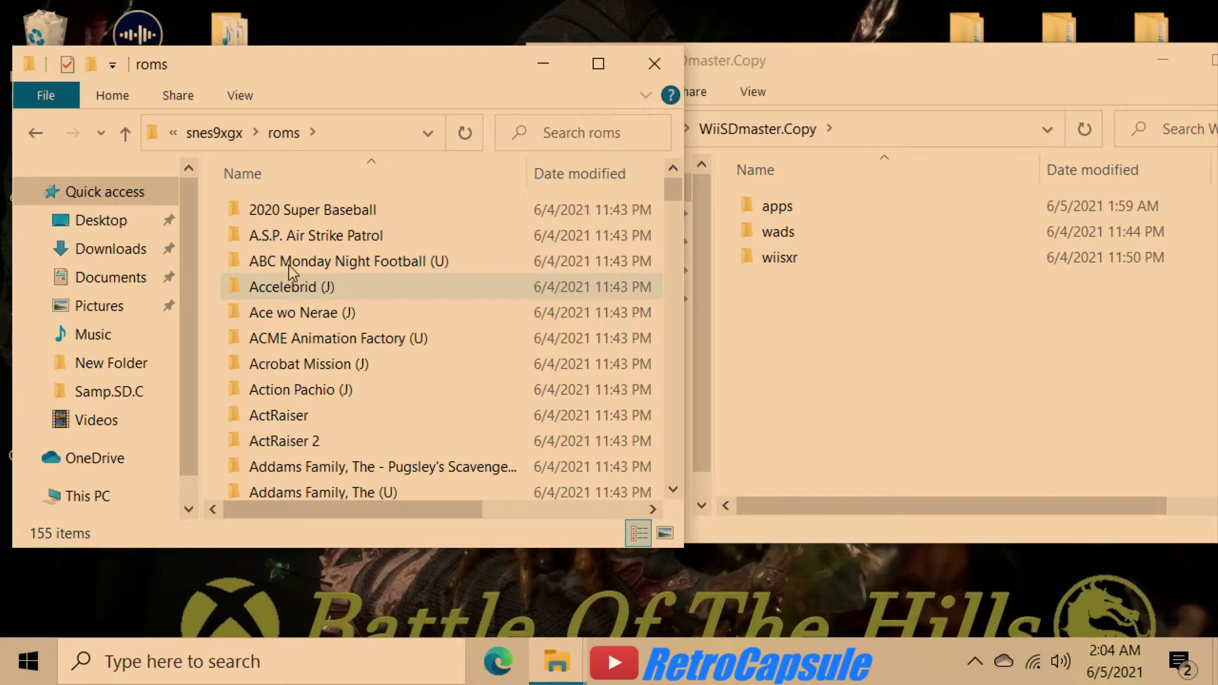
double_click(302, 210)
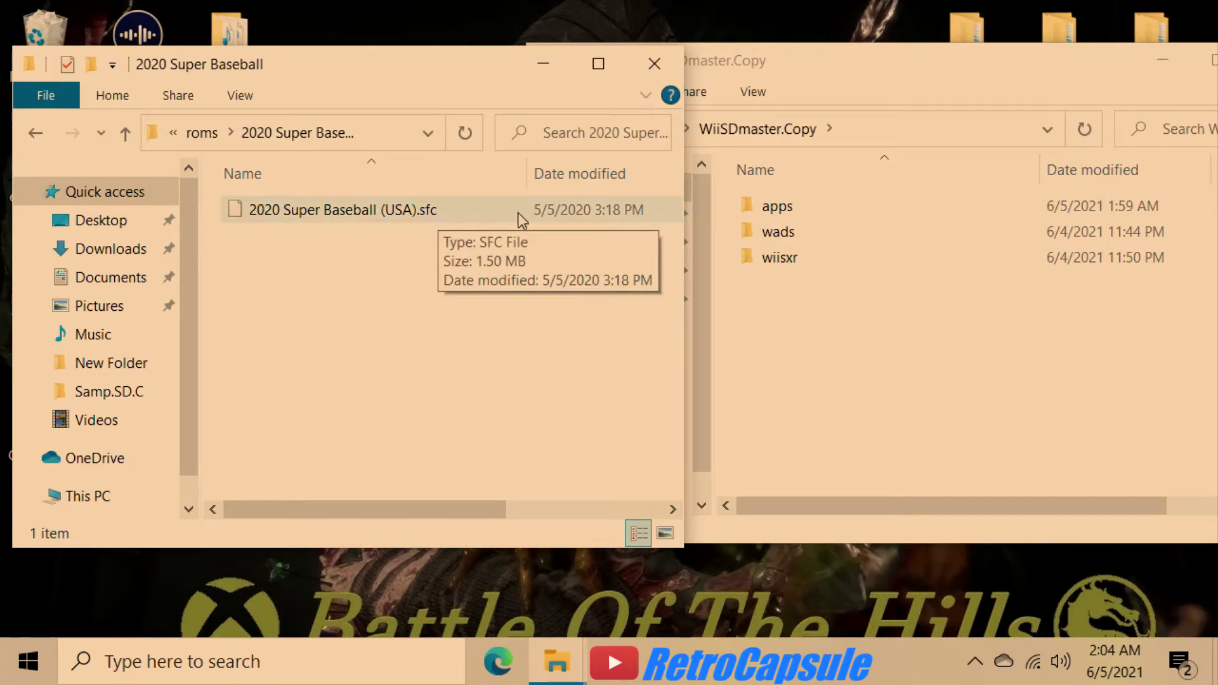
Scroll through the SNES ROM folders, then return to Samp.SD.C
click(36, 135)
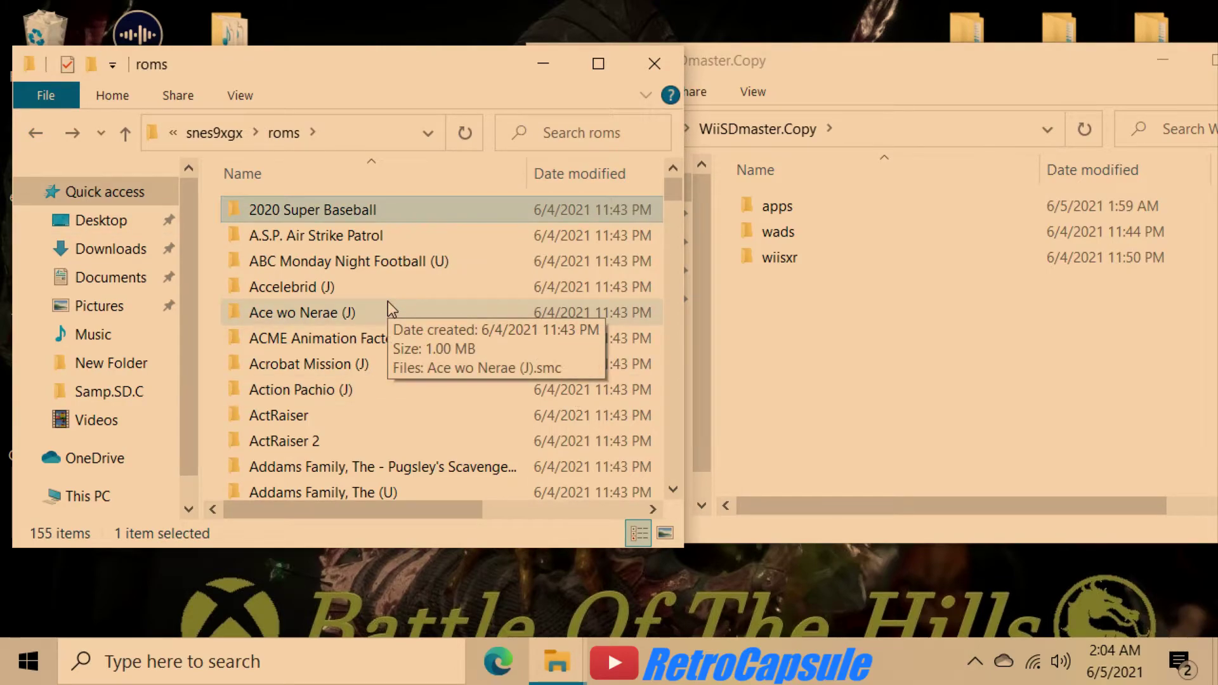
scroll(388, 305, down, 6)
scroll(389, 307, down, 4)
scroll(388, 307, up, 10)
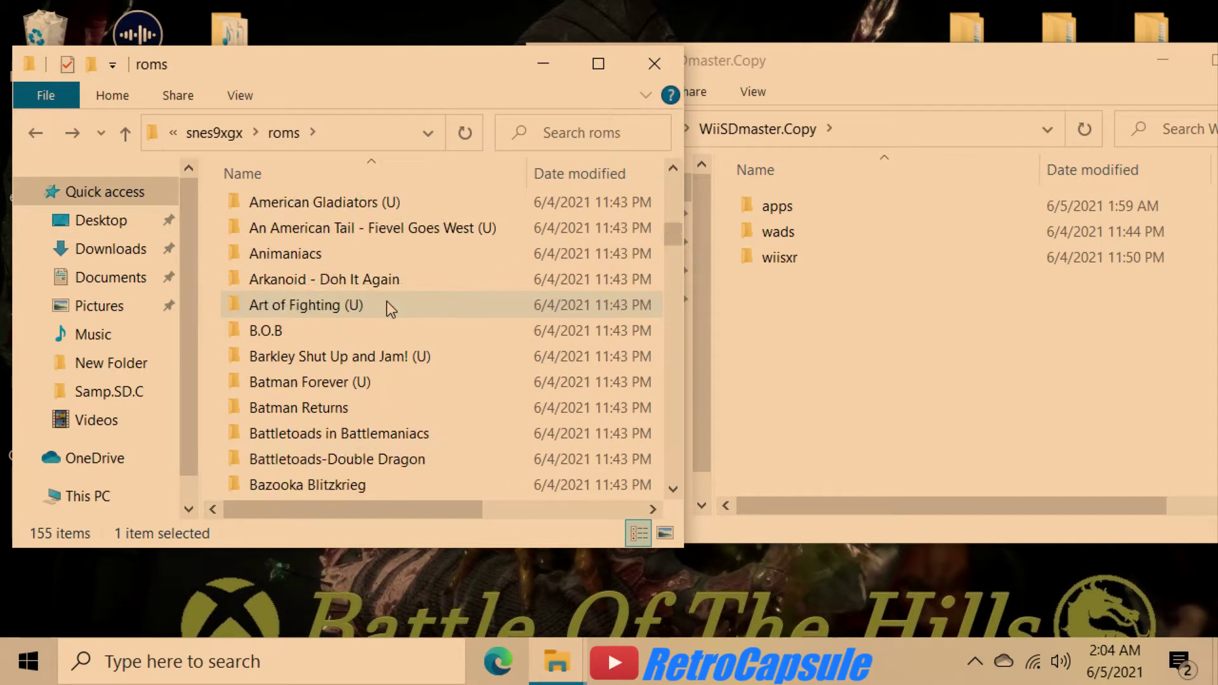
click(41, 140)
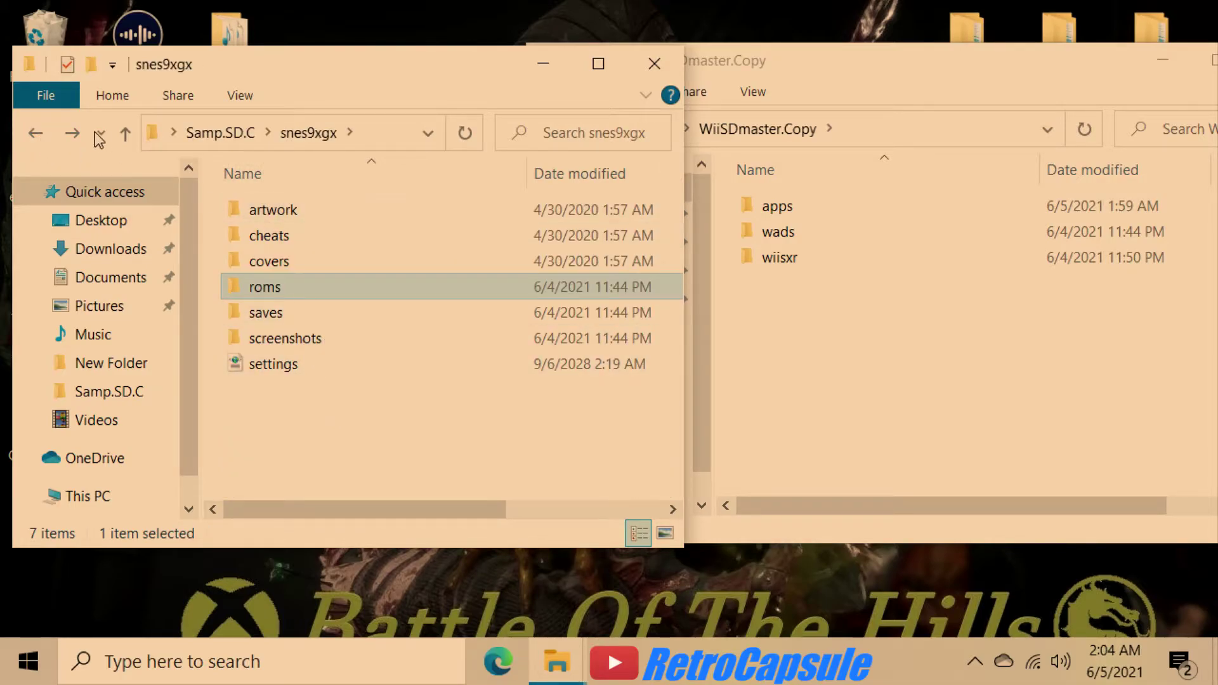
click(39, 127)
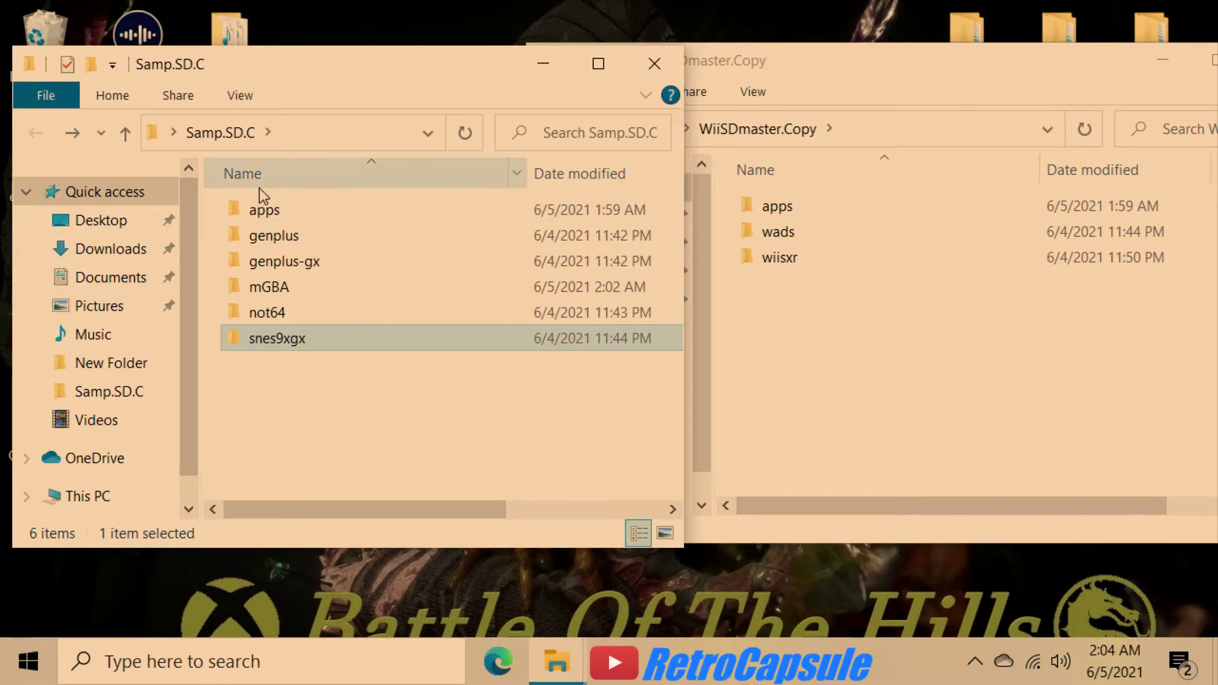
Inspect the apps folder and its snes9xgx app folder, returning to Samp.SD.C
double_click(262, 210)
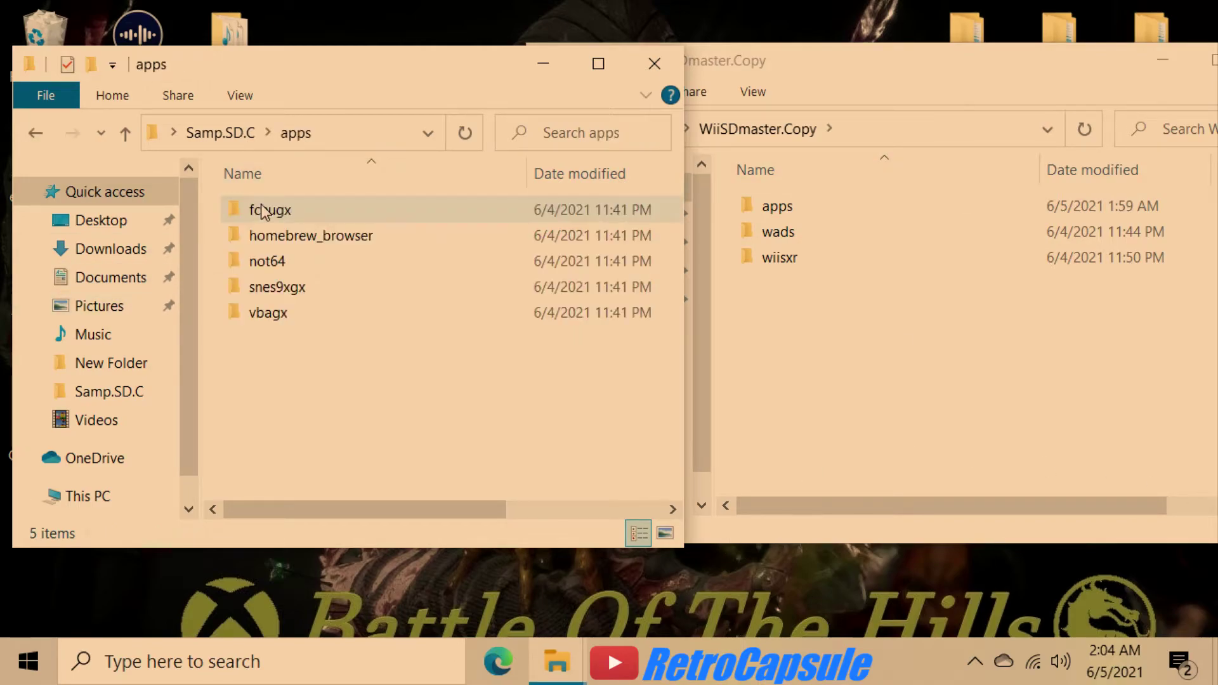
double_click(286, 287)
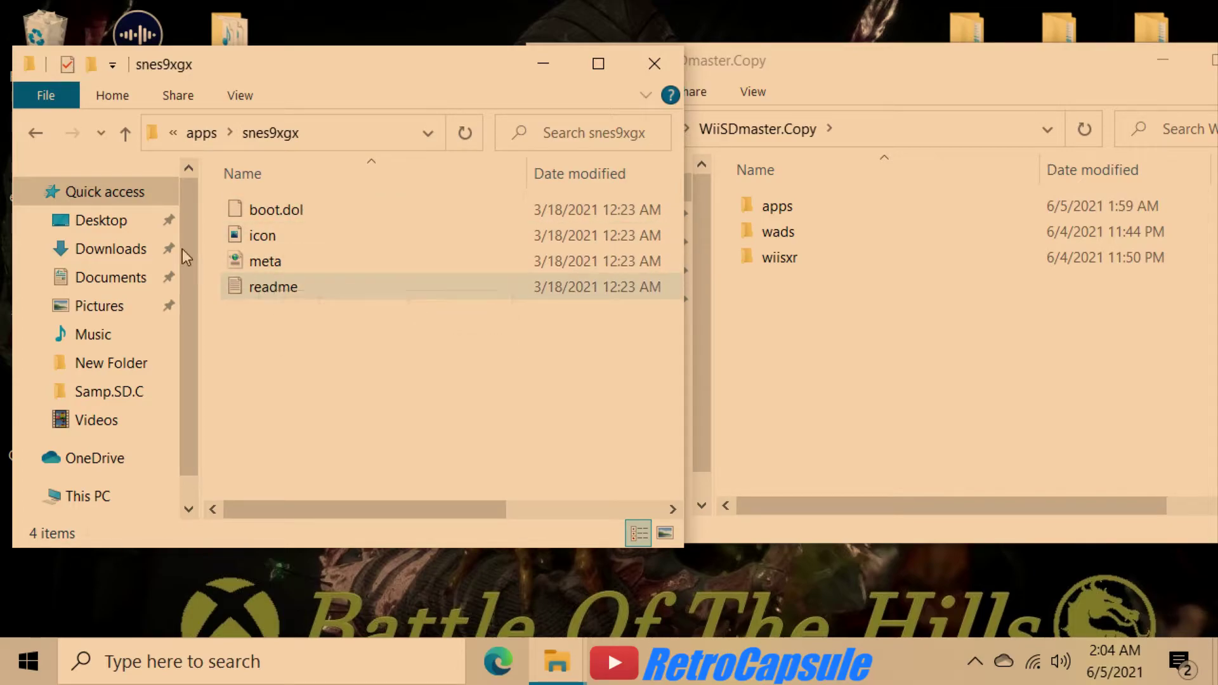
click(37, 136)
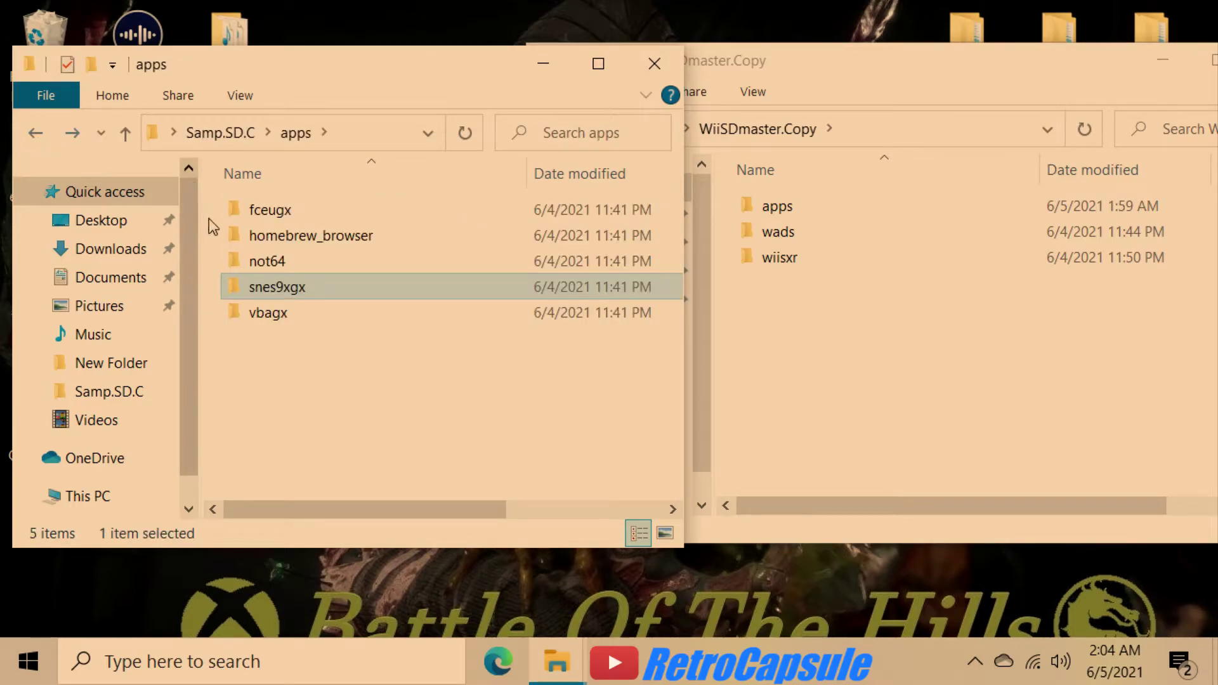
click(30, 135)
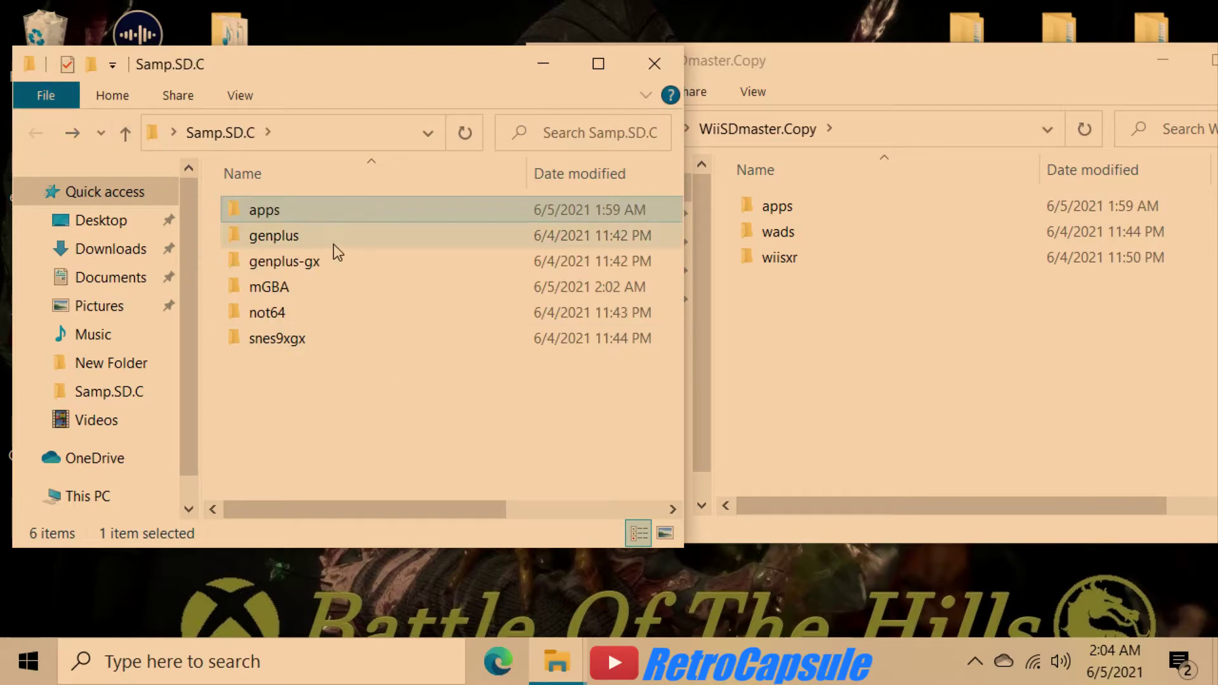
double_click(310, 208)
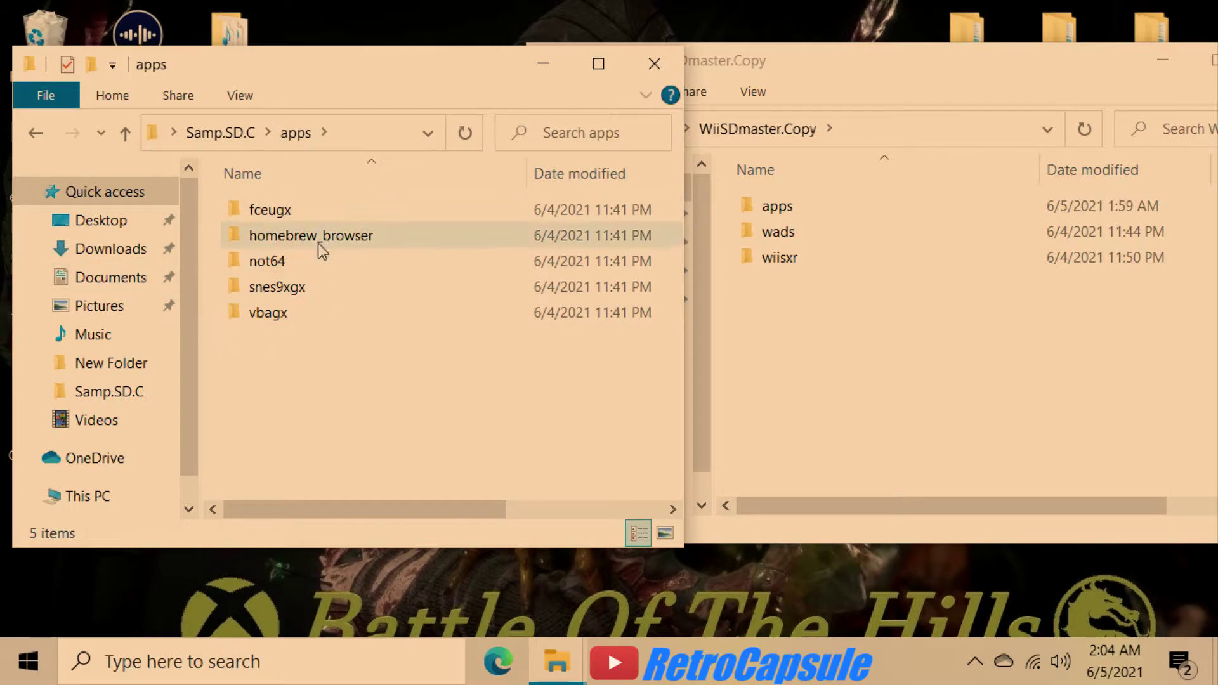
click(36, 133)
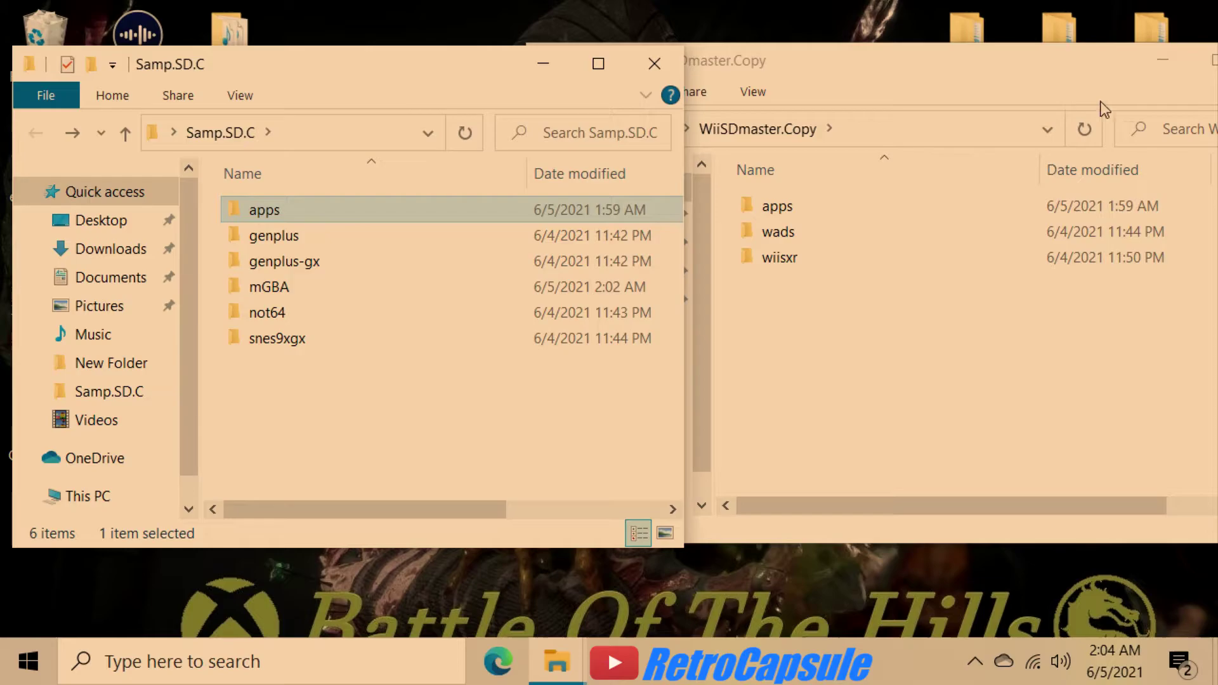
Check wiisxr in WiiSDmaster.Copy, then move it into Samp.SD.C
double_click(780, 257)
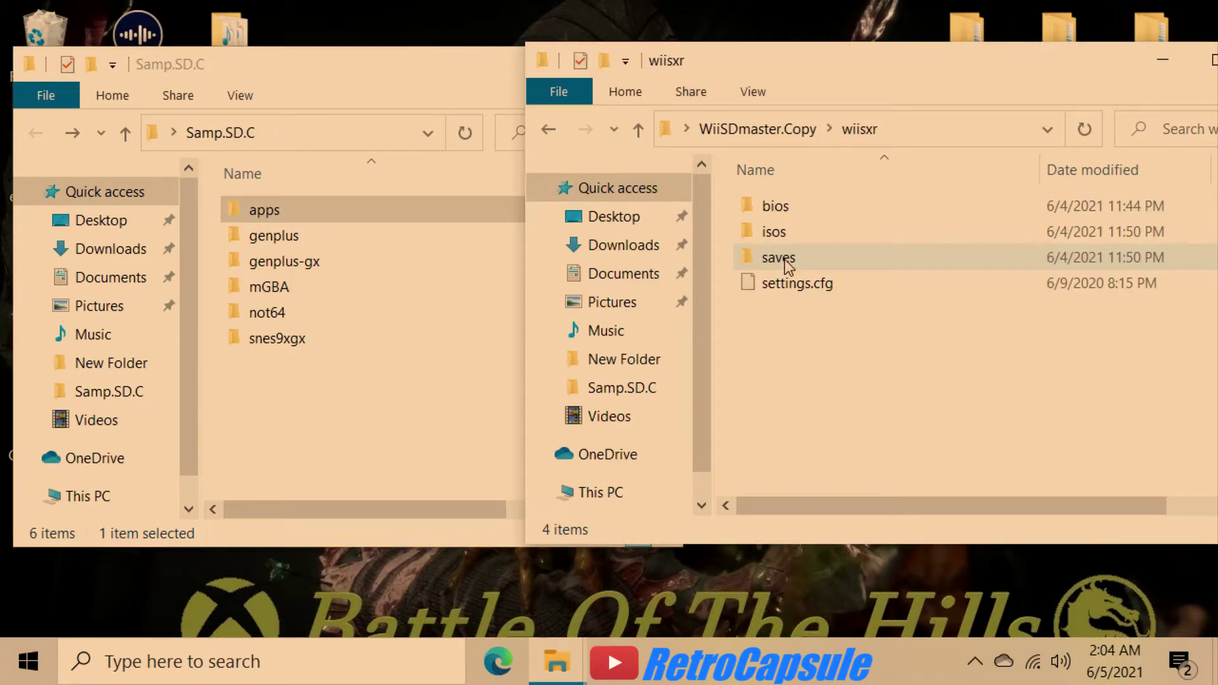
click(548, 129)
drag(779, 255, 372, 469)
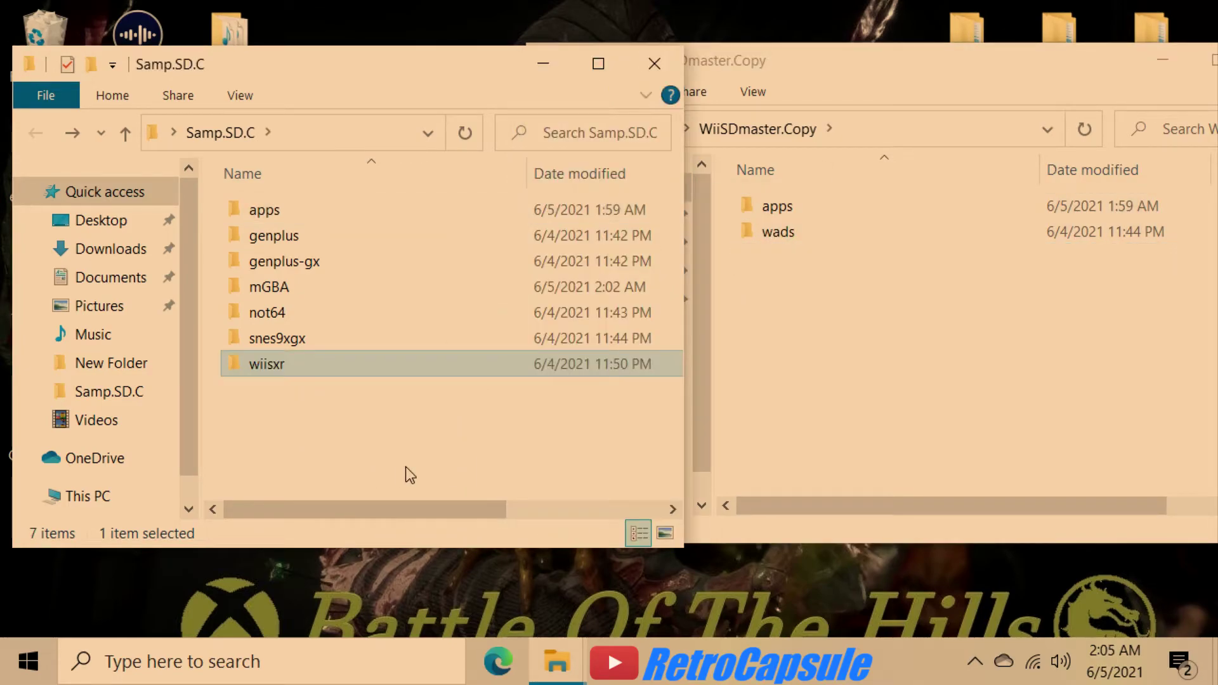
click(437, 473)
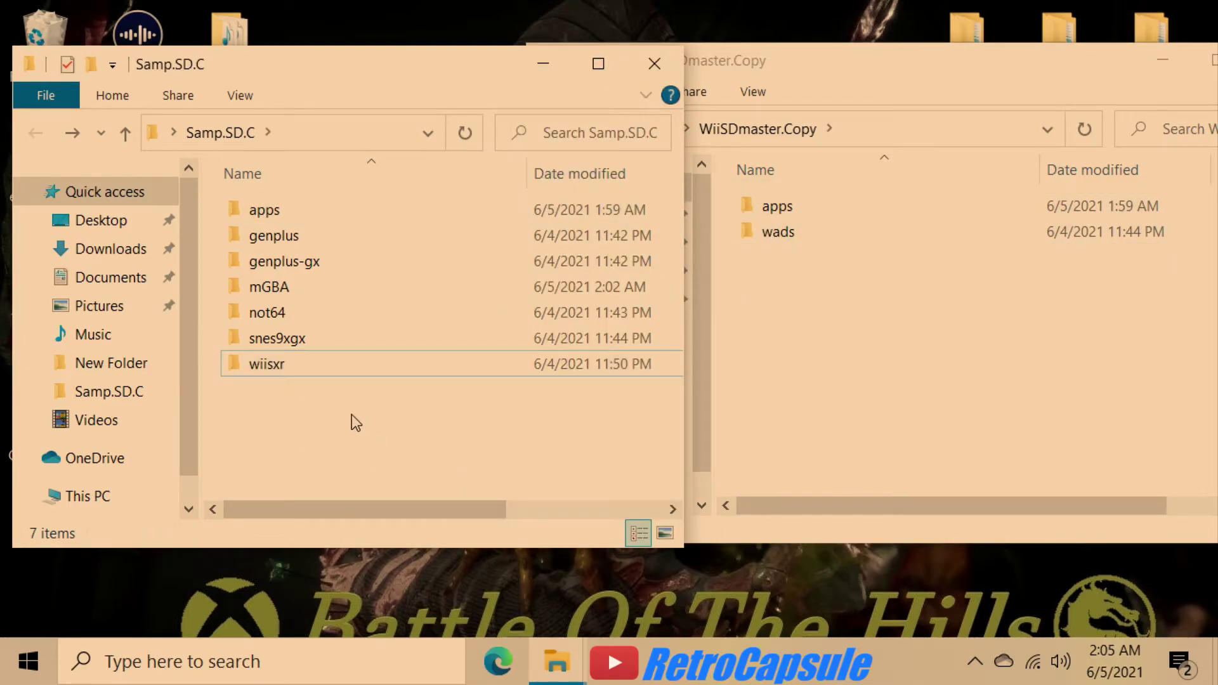
Open the moved wiisxr folder and look inside its bios folder
double_click(278, 370)
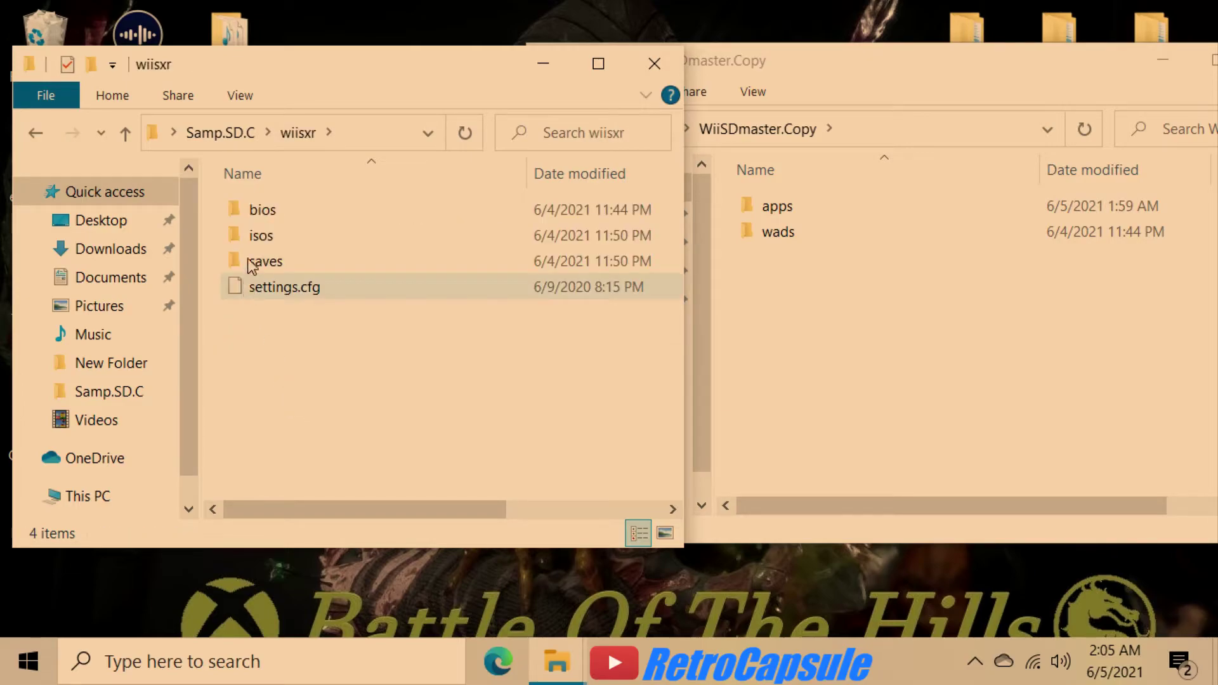
double_click(283, 207)
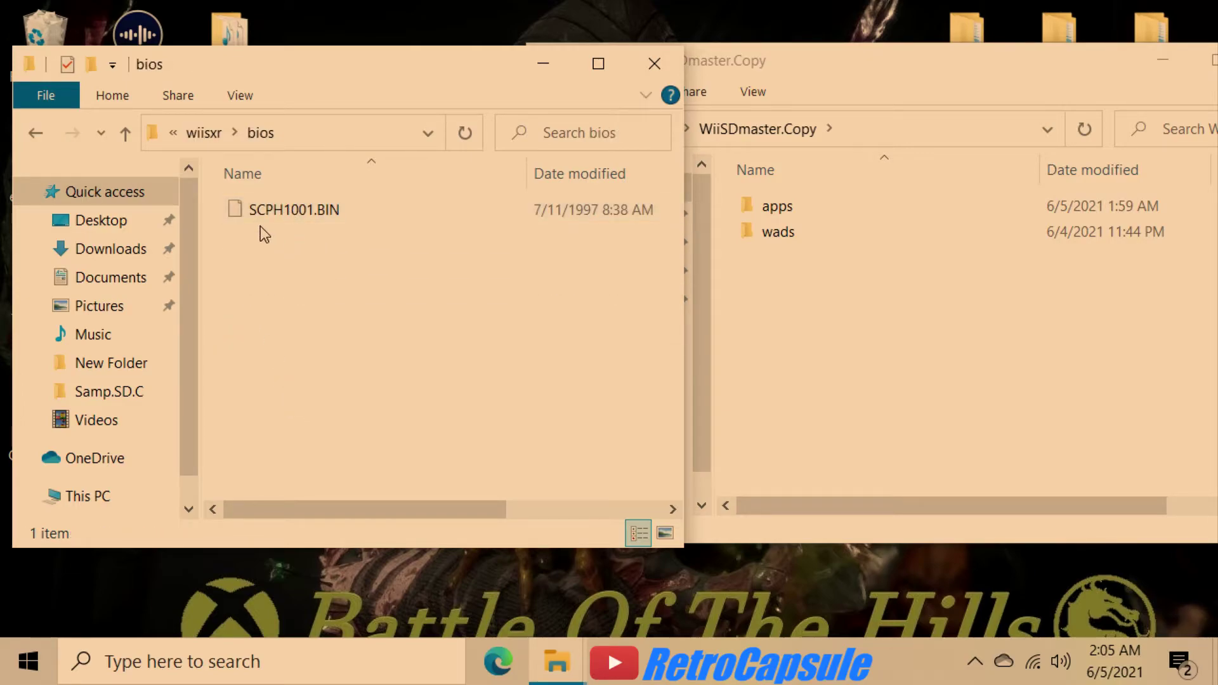
mouse_move(271, 216)
click(36, 131)
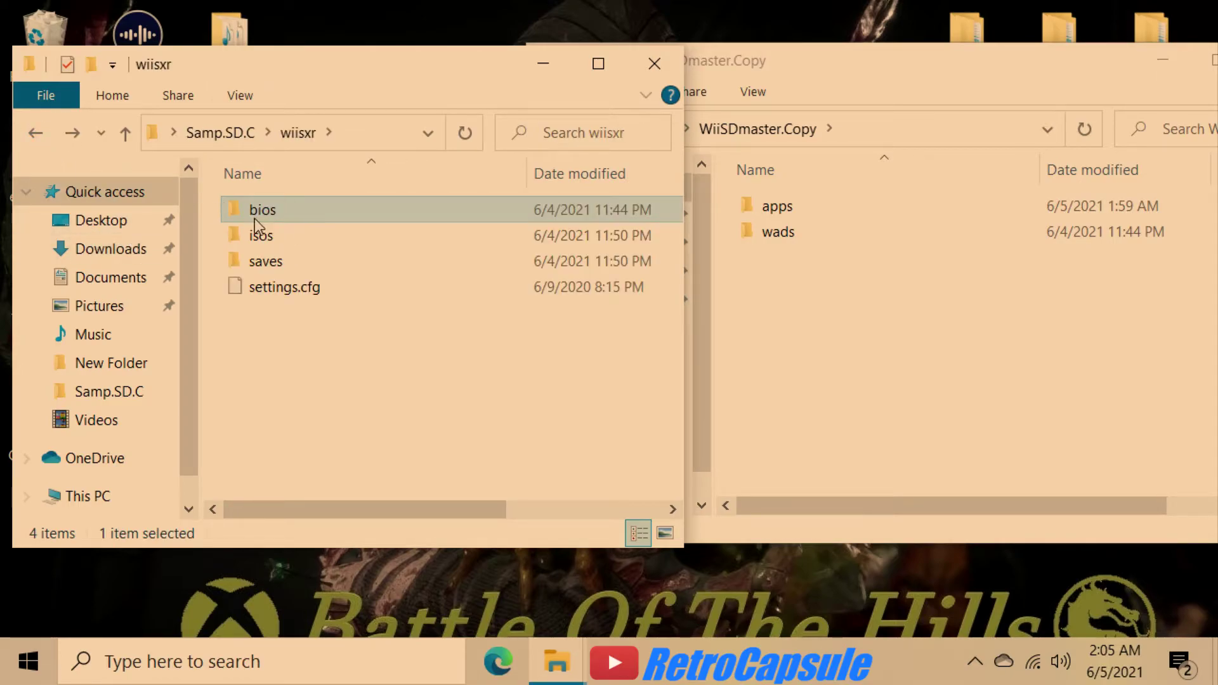
double_click(286, 205)
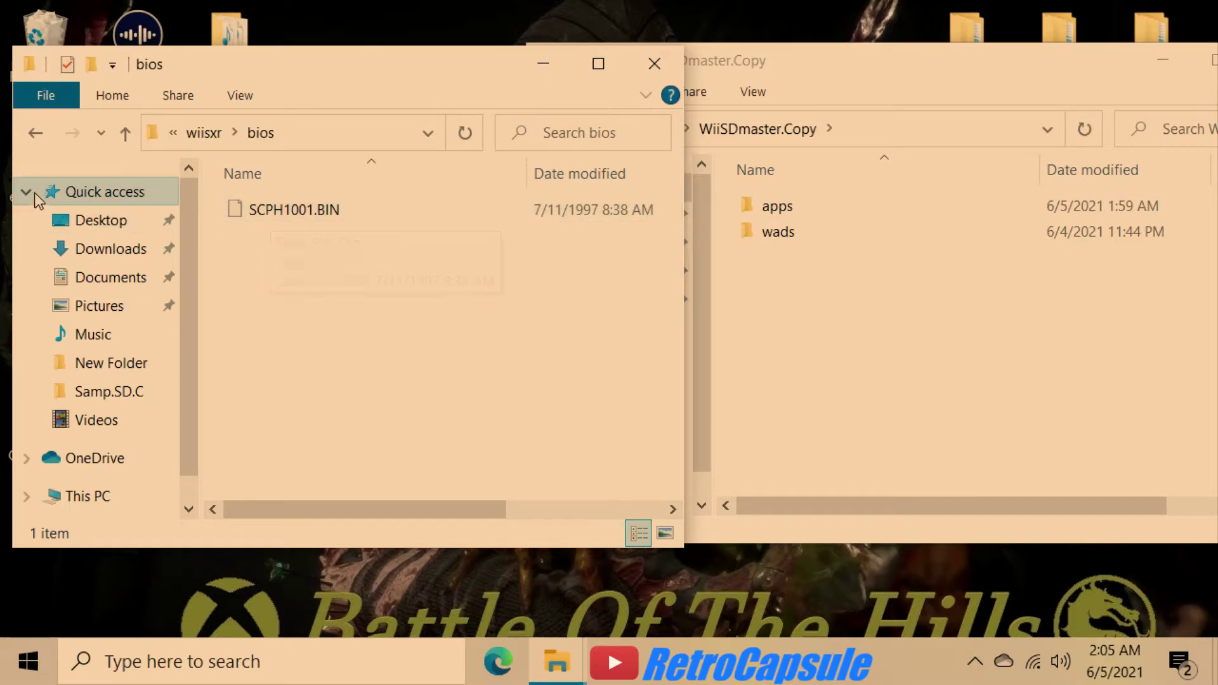
click(36, 124)
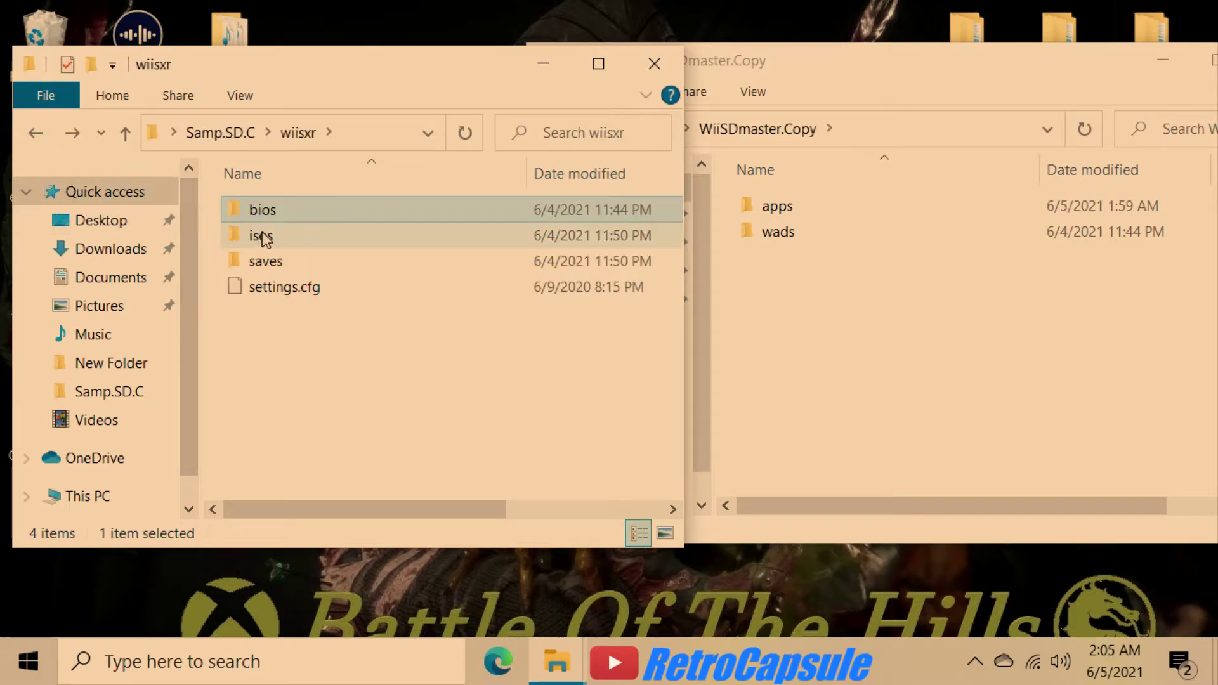
Reopen bios to show SCPH1001.BIN and return to the wiisxr folder
double_click(299, 209)
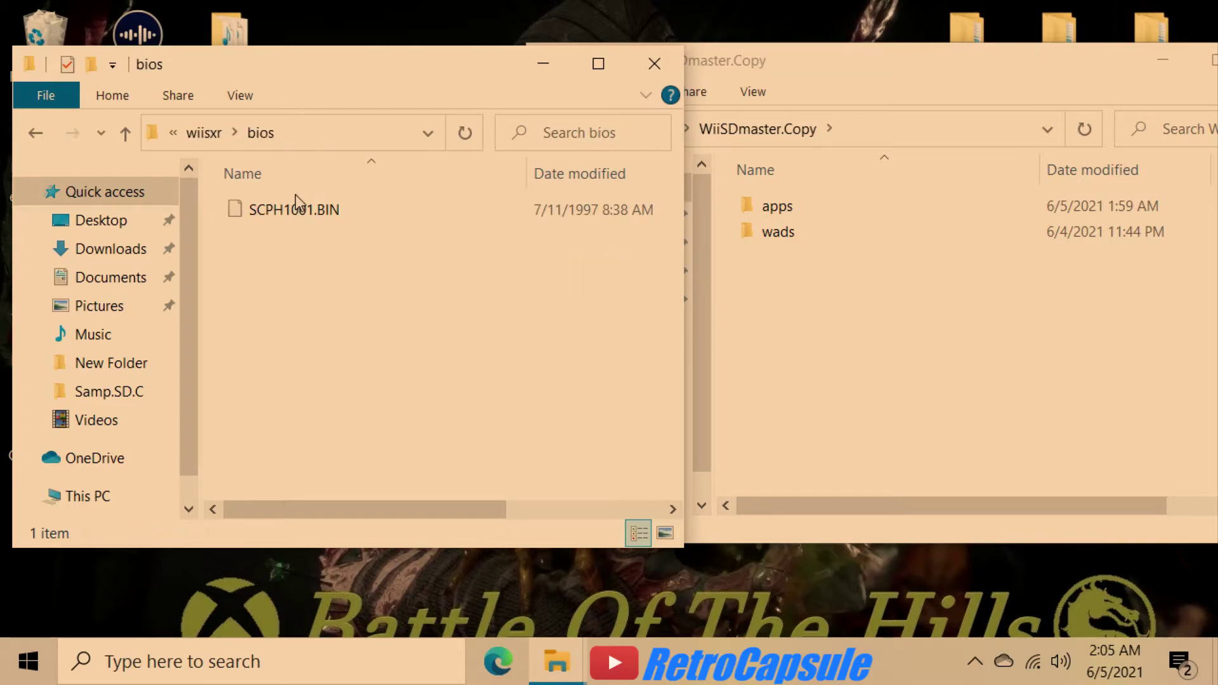
click(36, 130)
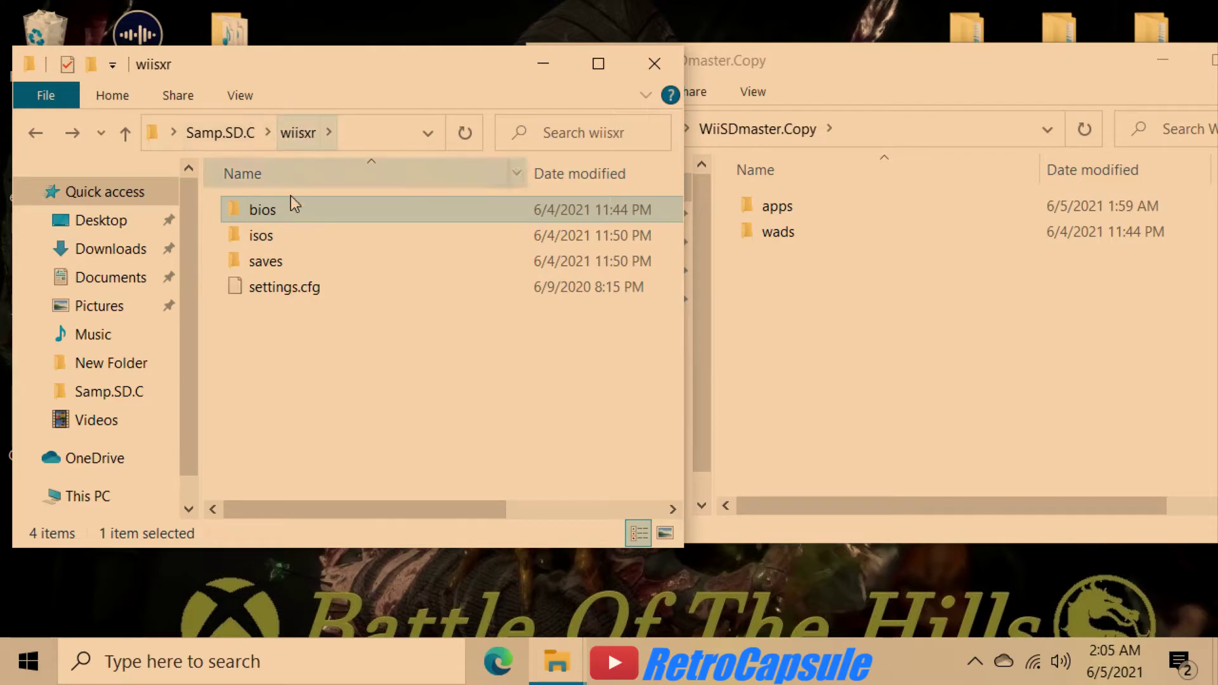
mouse_move(283, 212)
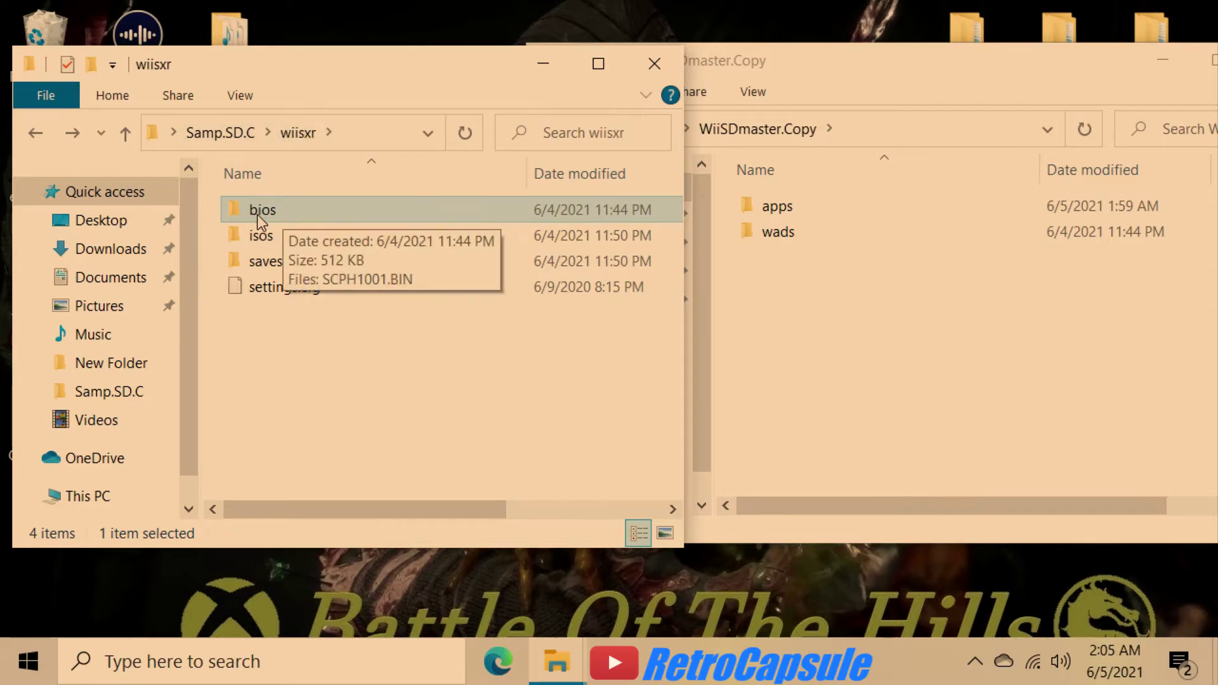
double_click(291, 212)
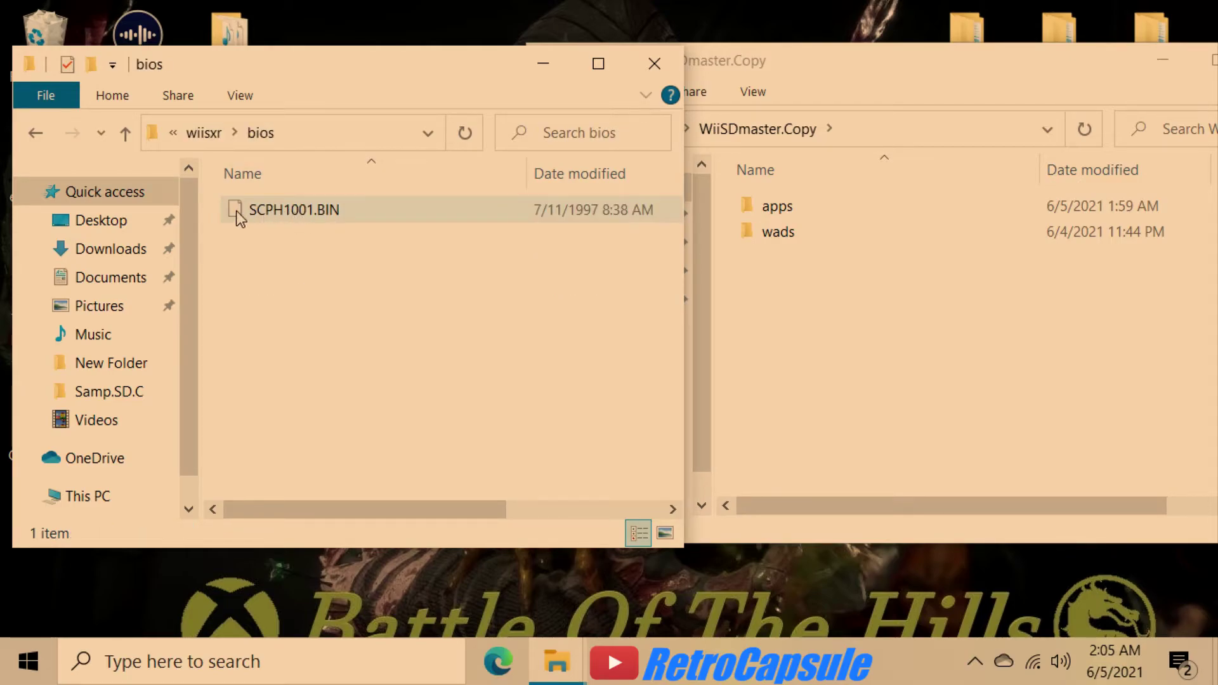
click(37, 133)
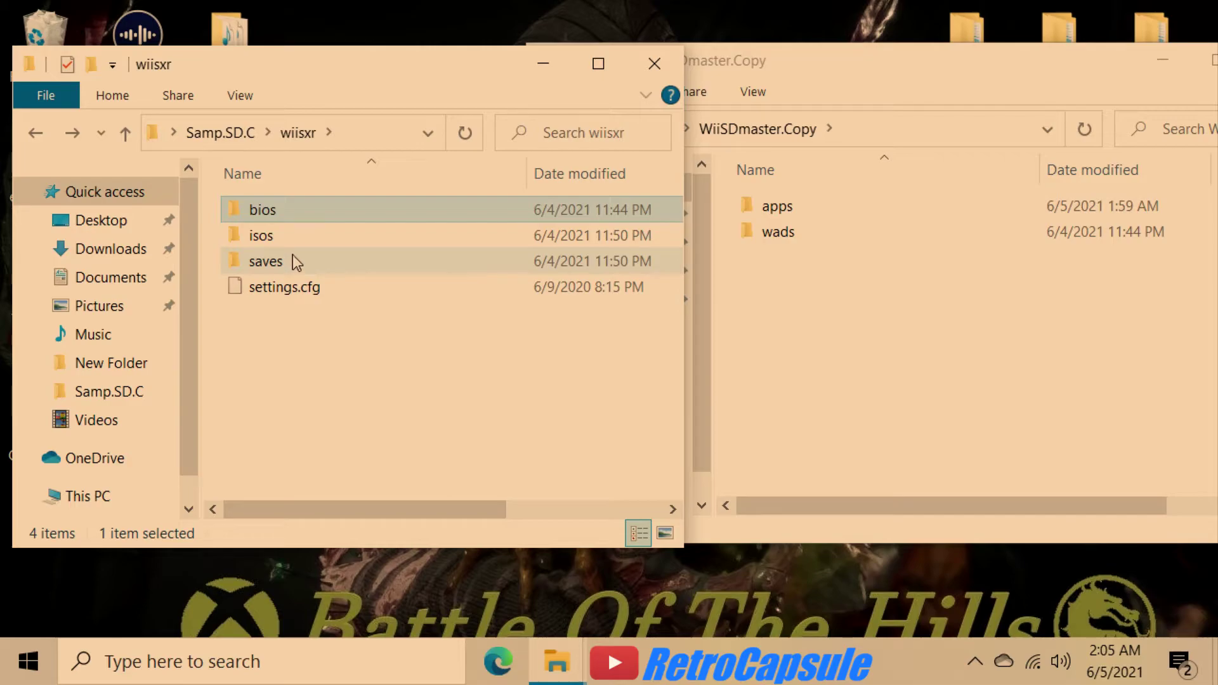
mouse_move(264, 237)
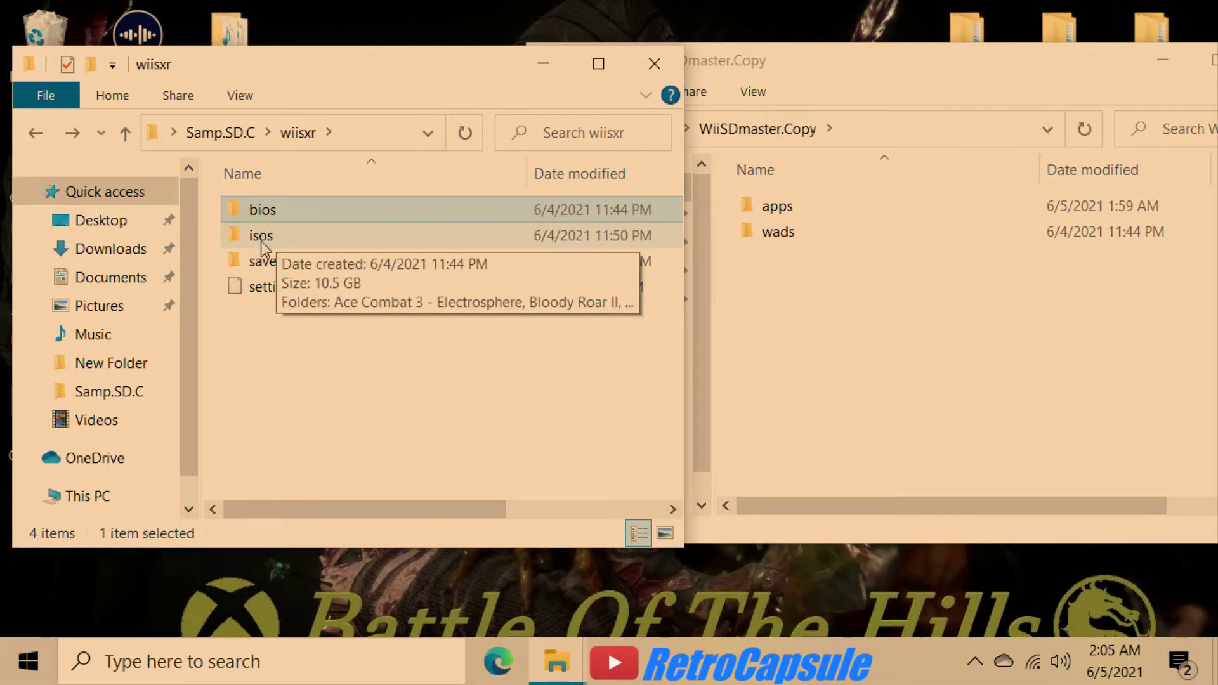
Scroll through the 20 game folders in wiisxr's isos, then return to Samp.SD.C
double_click(264, 239)
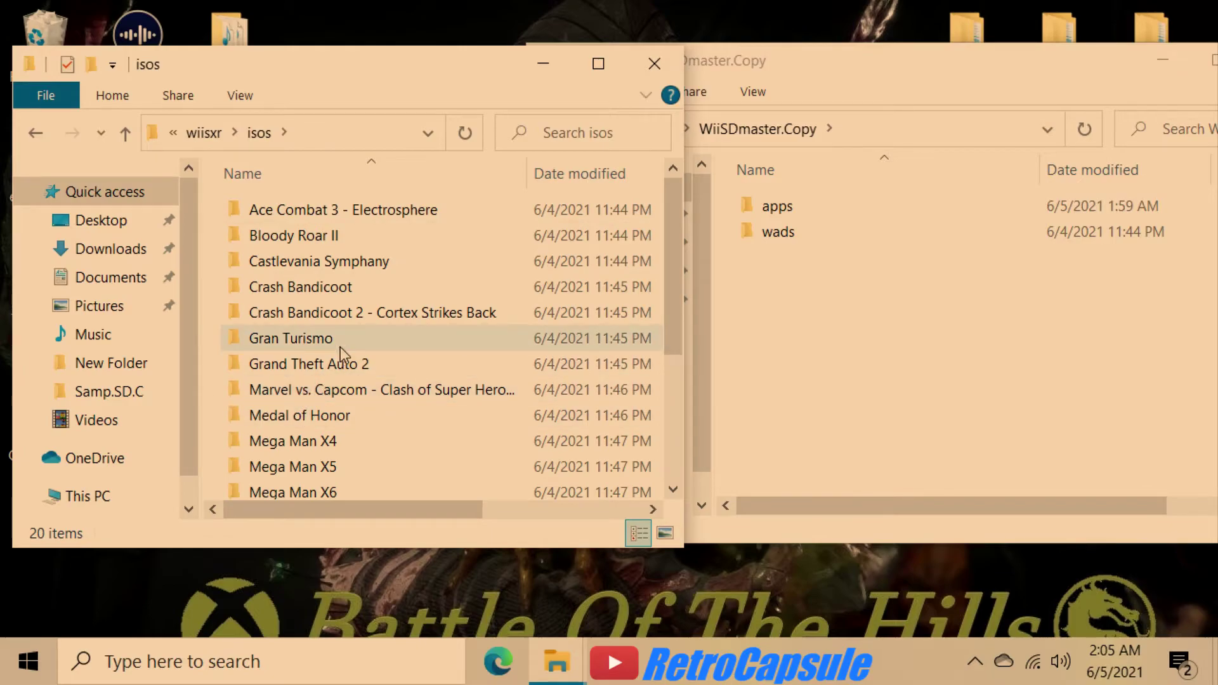
scroll(340, 350, down, 3)
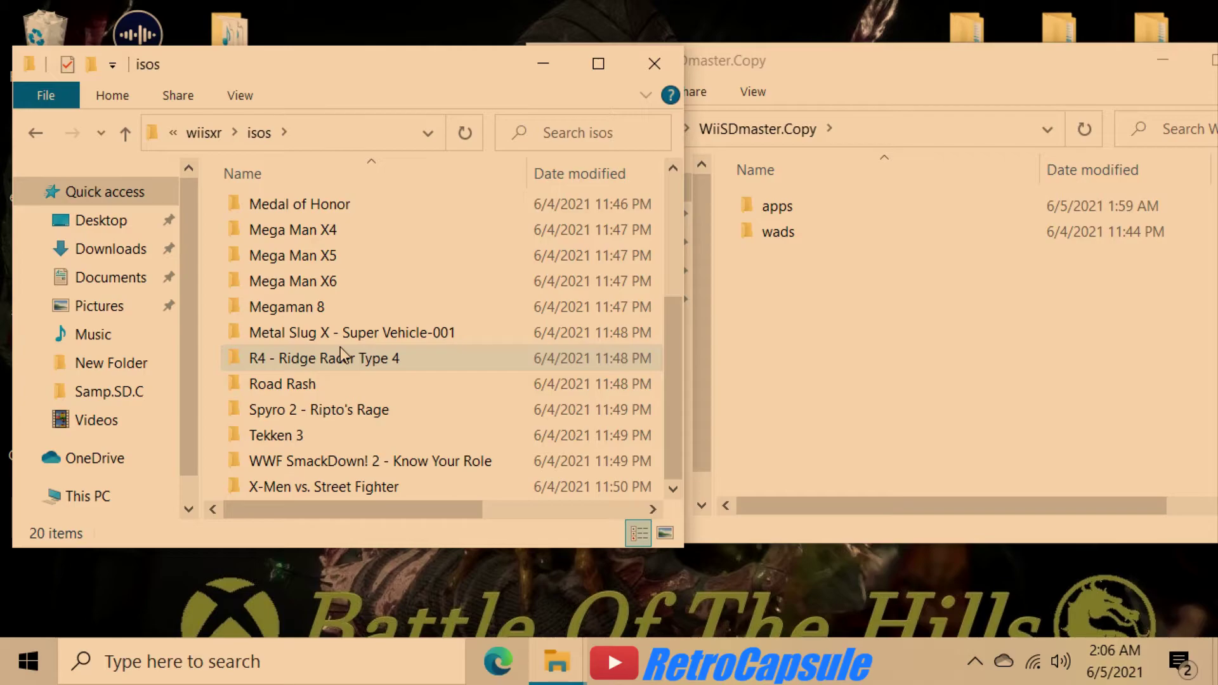
scroll(340, 348, up, 3)
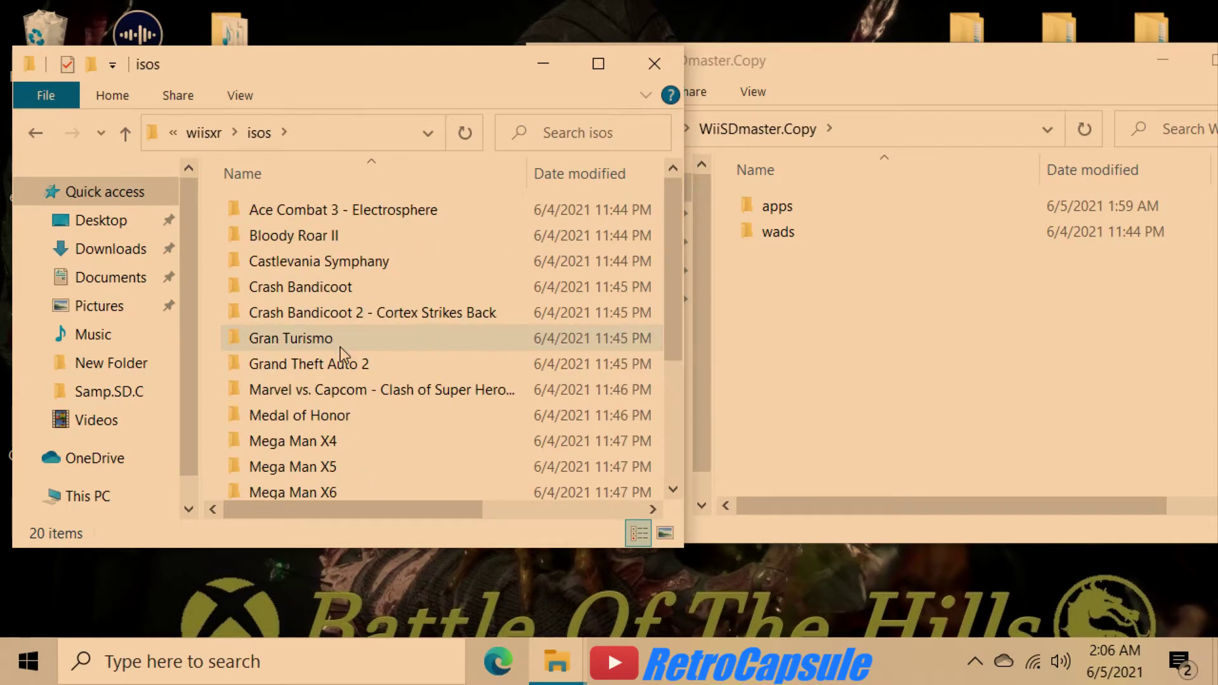
click(37, 133)
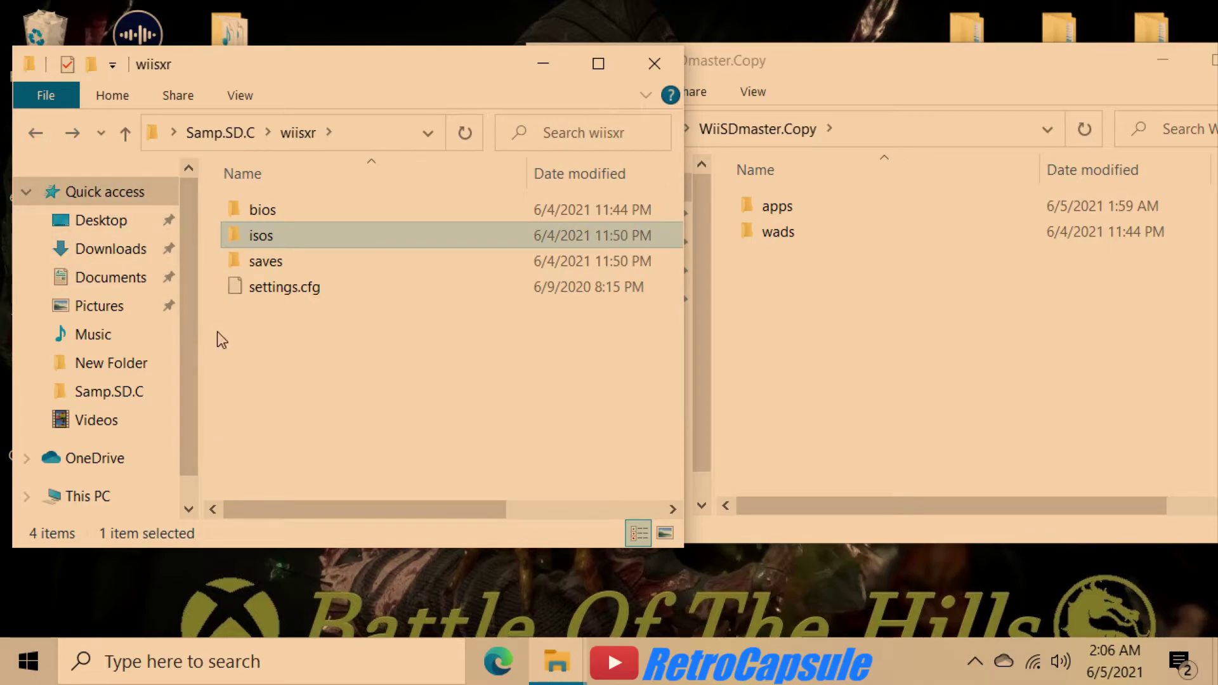
click(37, 134)
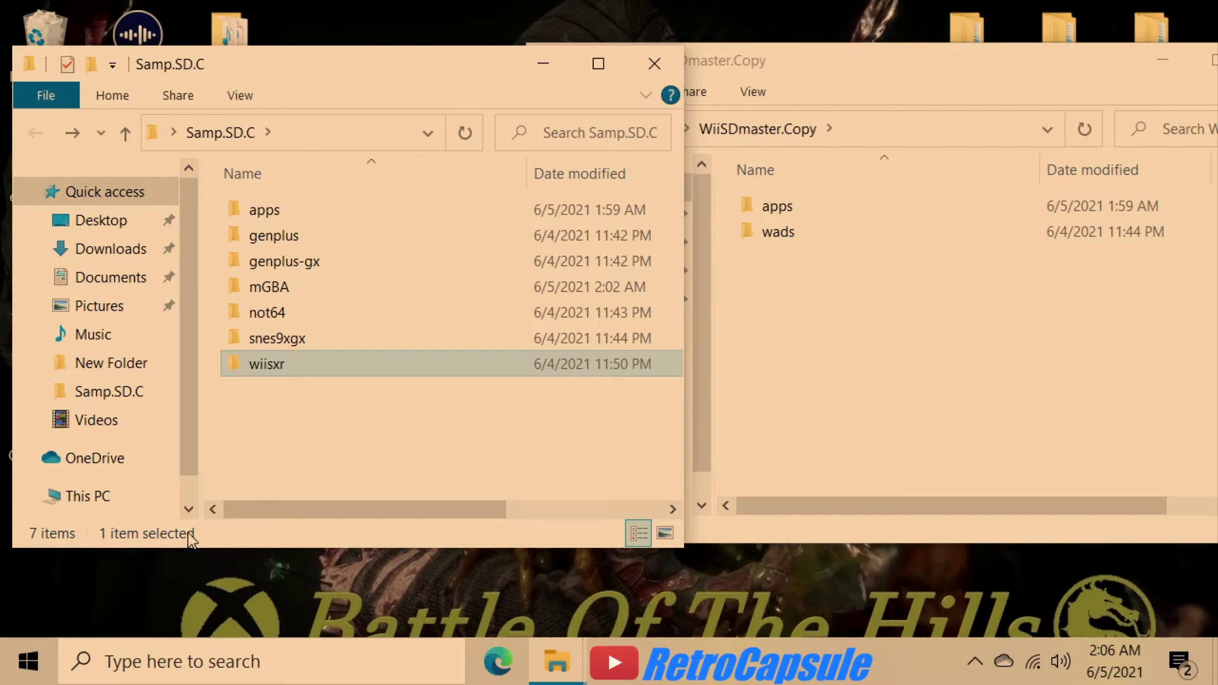